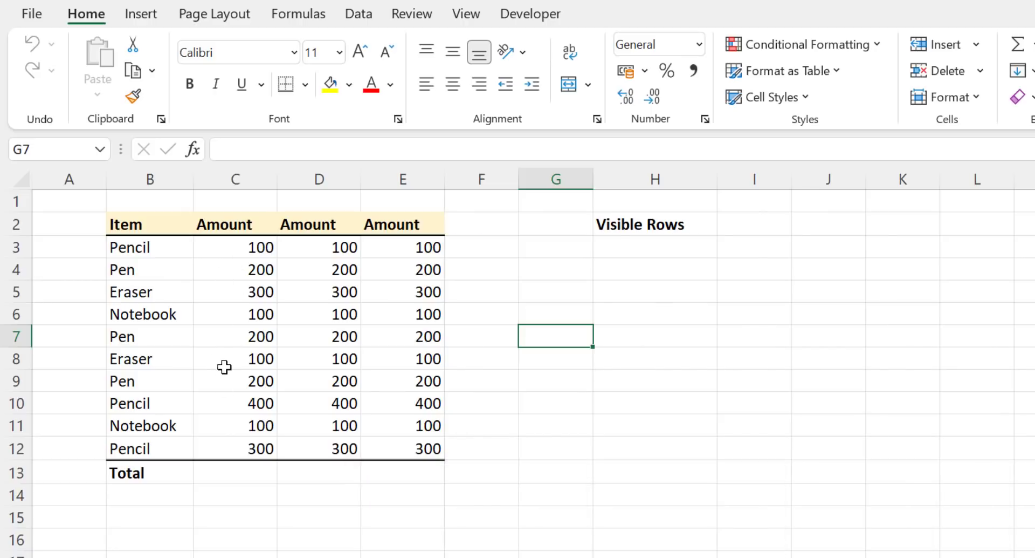
# Step: Enter a SUM formula in C13 that totals the amounts in C3:C12
pyautogui.click(238, 470)
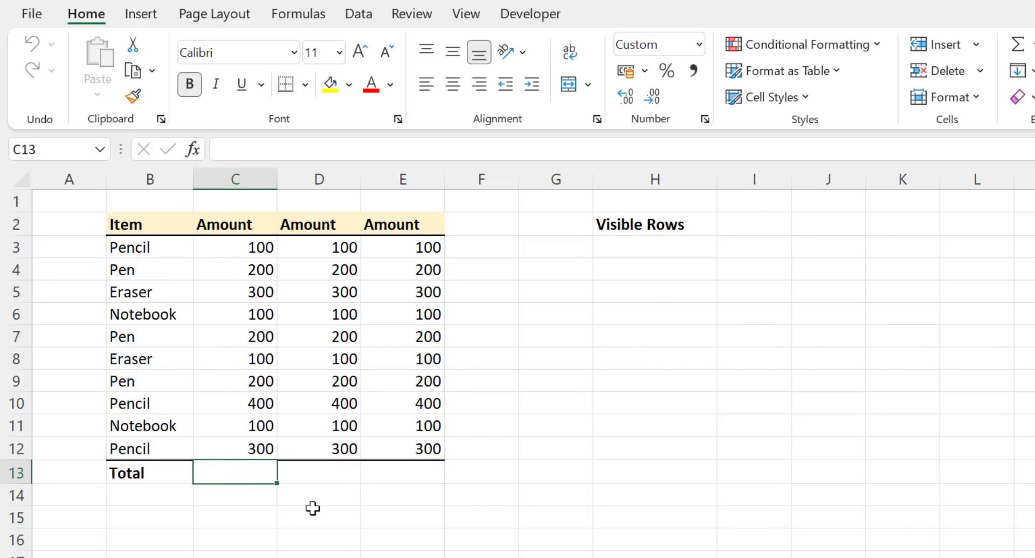
pyautogui.write('=SU')
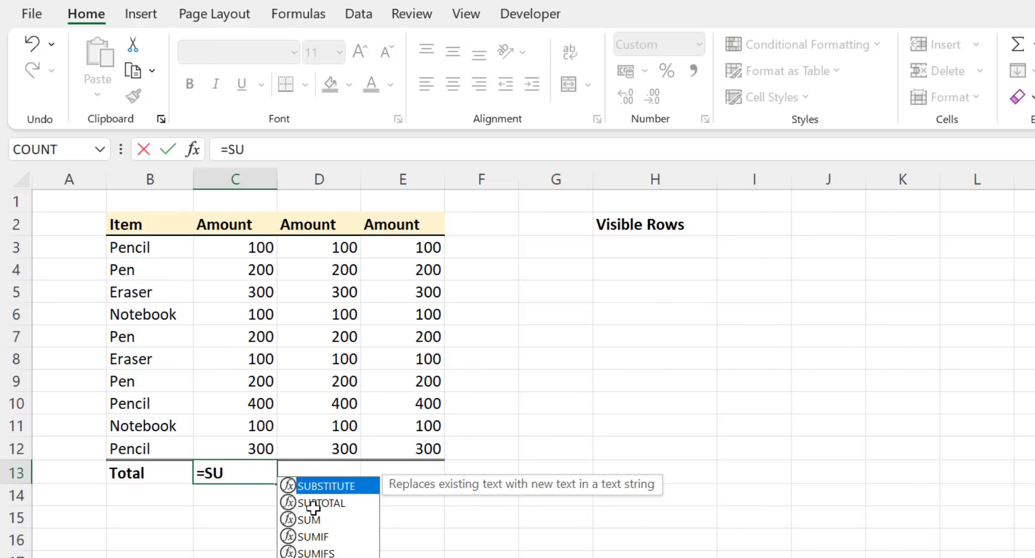
pyautogui.write('M(')
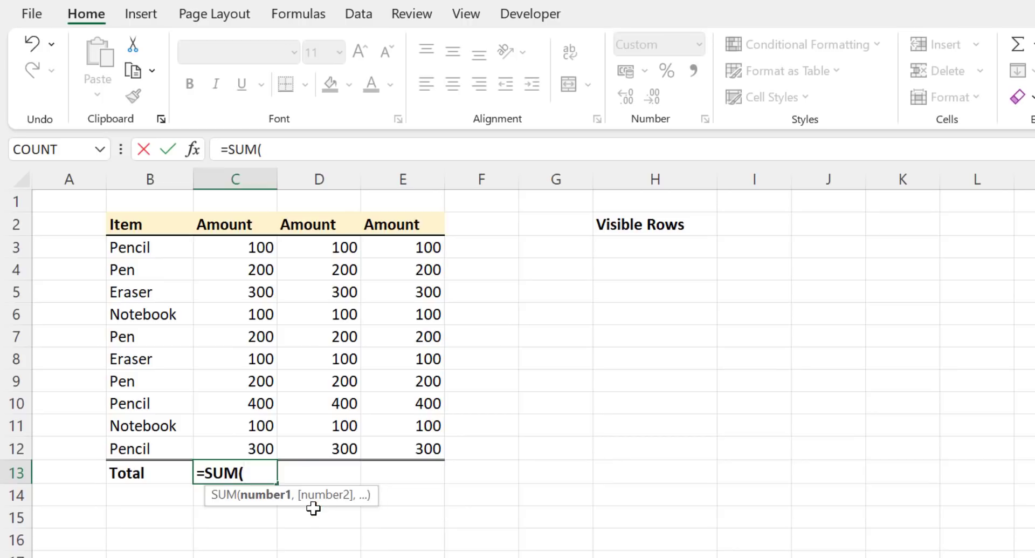
pyautogui.moveTo(238, 254); pyautogui.dragTo(253, 439)
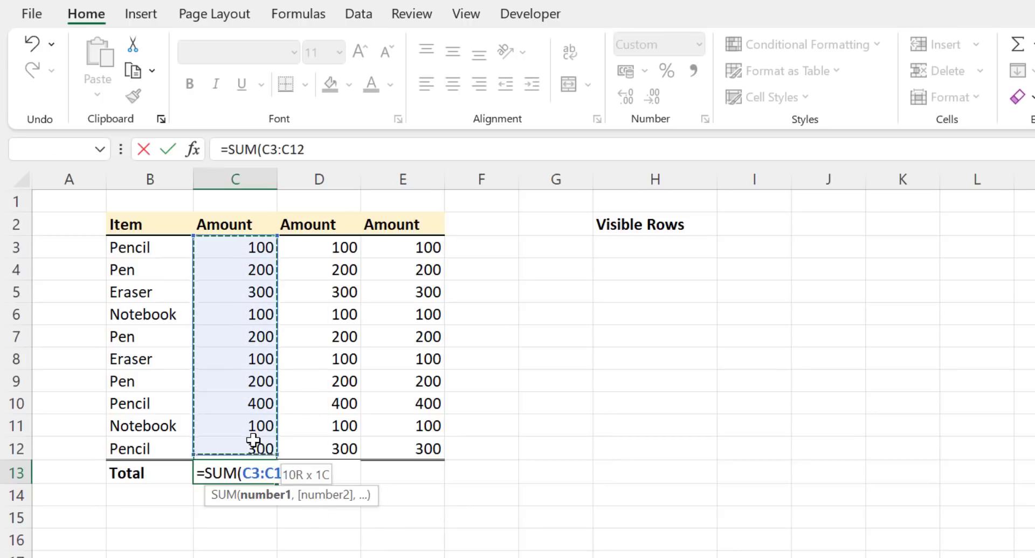
pyautogui.press('Return')
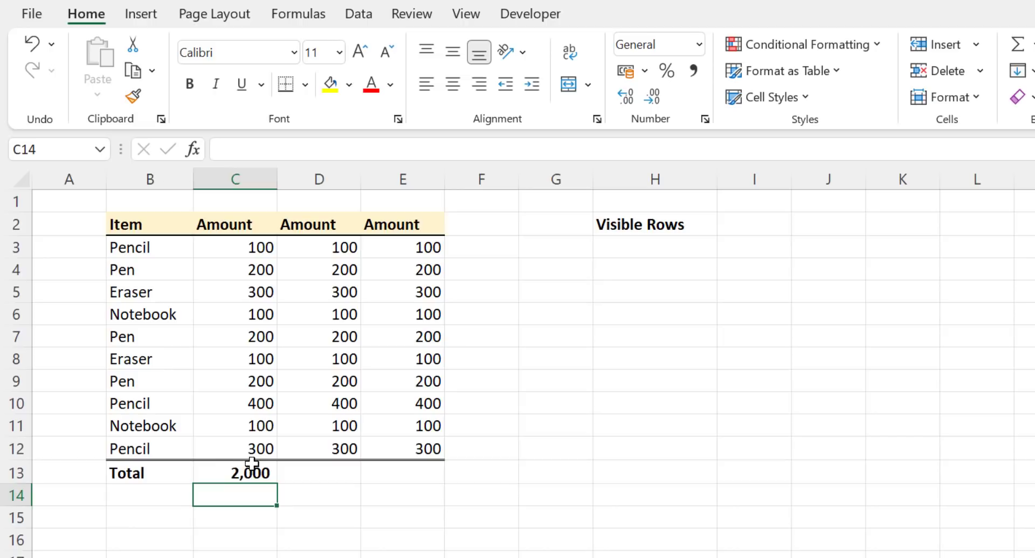
pyautogui.click(241, 474)
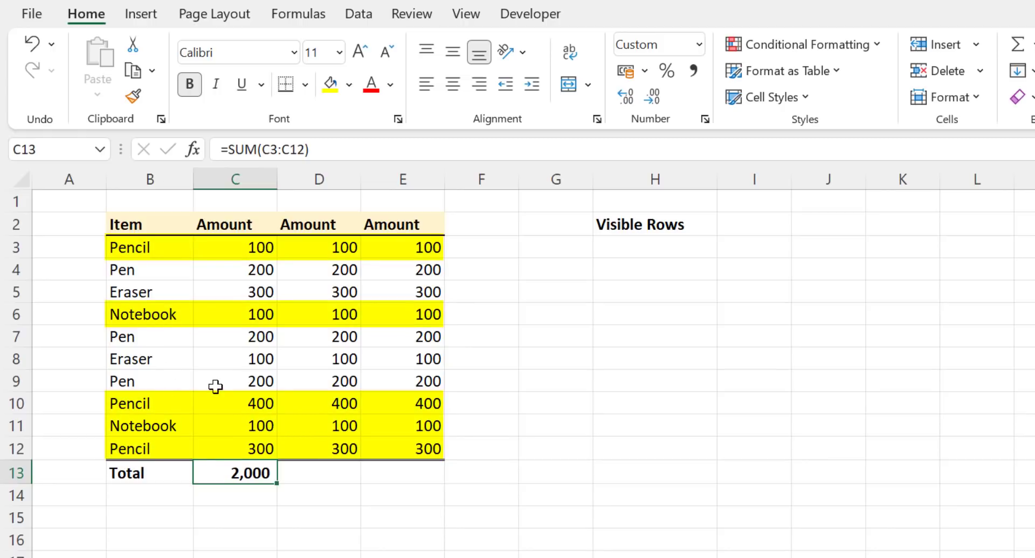
# Step: Add filters to the header row of the table in B2:E13
pyautogui.moveTo(143, 228); pyautogui.dragTo(397, 470)
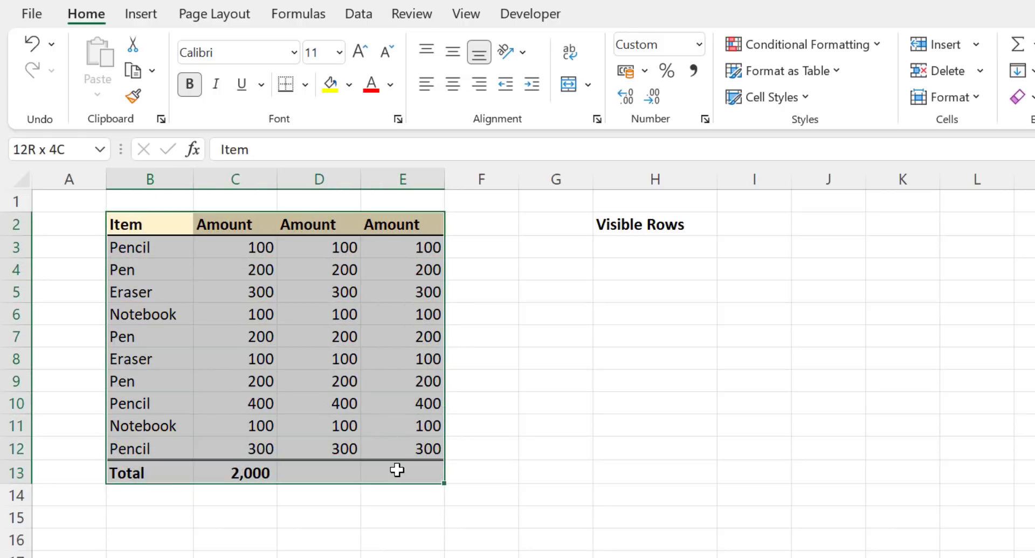
pyautogui.click(361, 16)
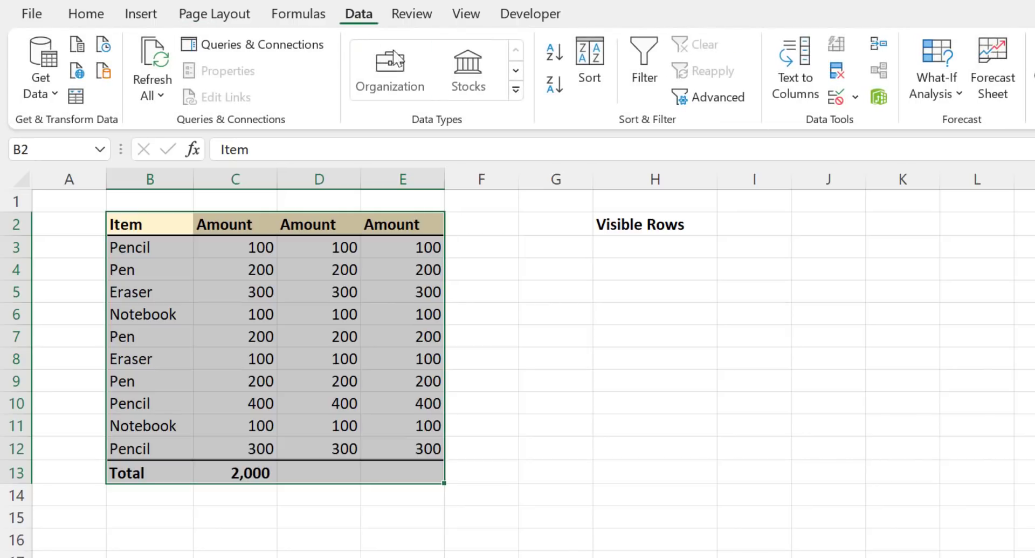
pyautogui.click(642, 75)
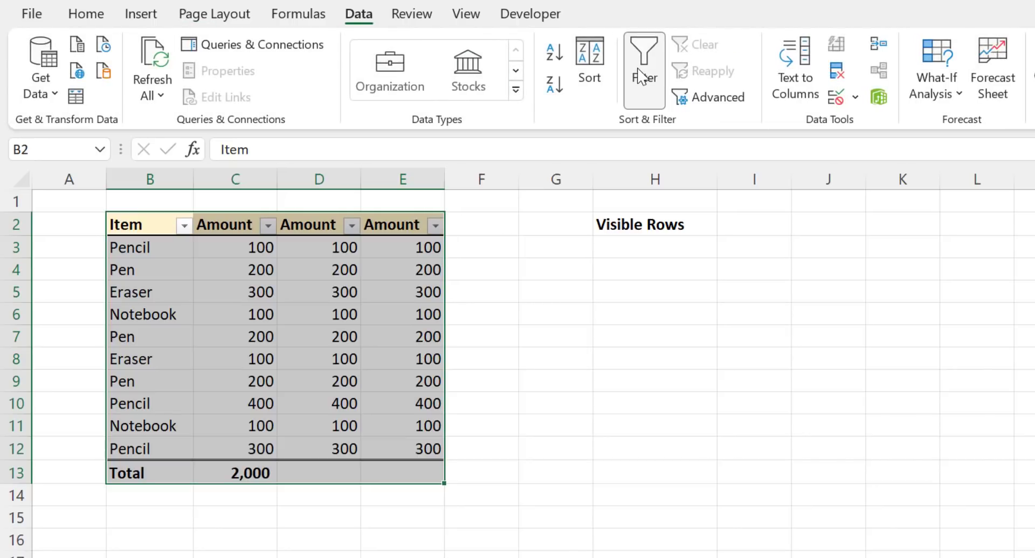
# Step: Filter the Item column to exclude Eraser and Pen, keeping Notebook, Pencil and Total
pyautogui.click(185, 226)
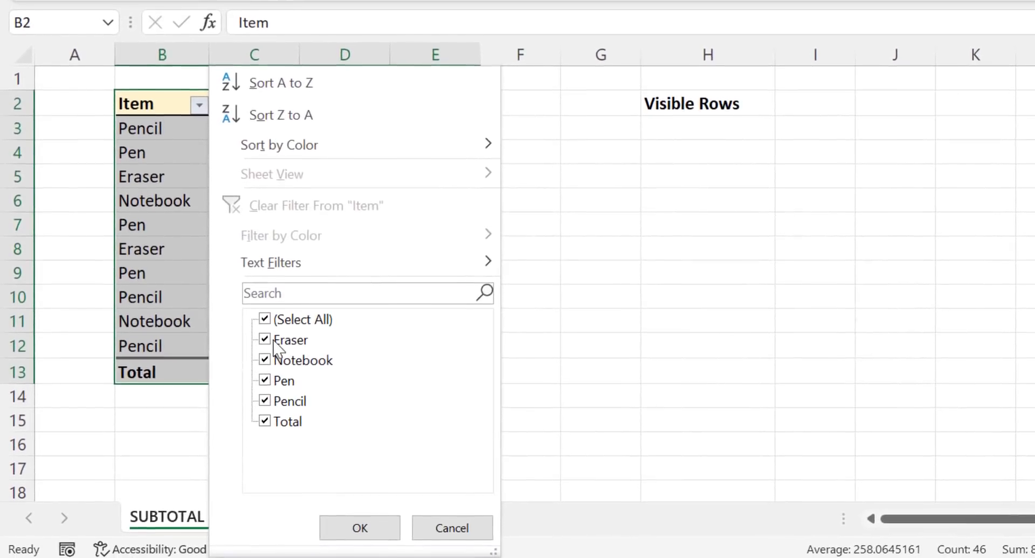
pyautogui.click(266, 337)
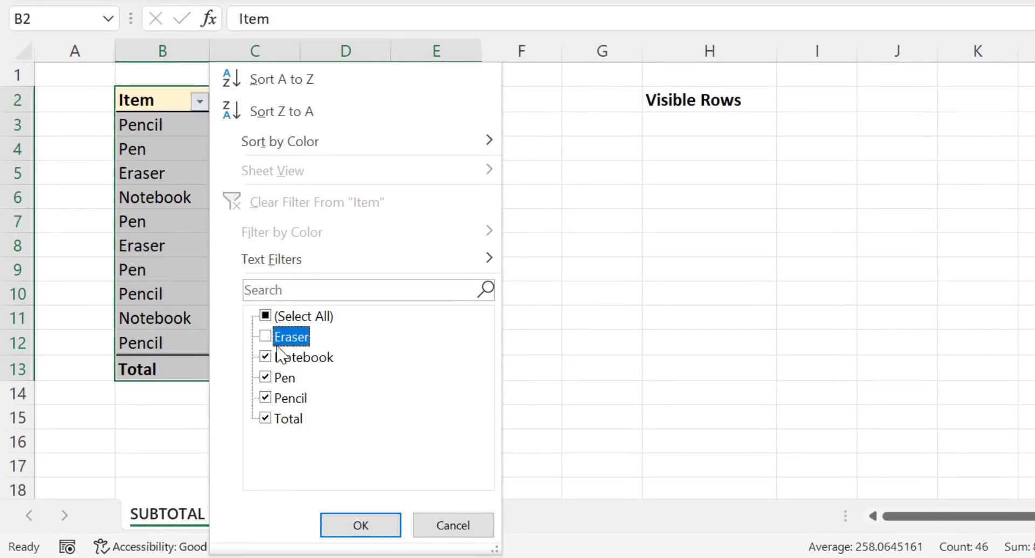
pyautogui.click(266, 377)
pyautogui.click(359, 524)
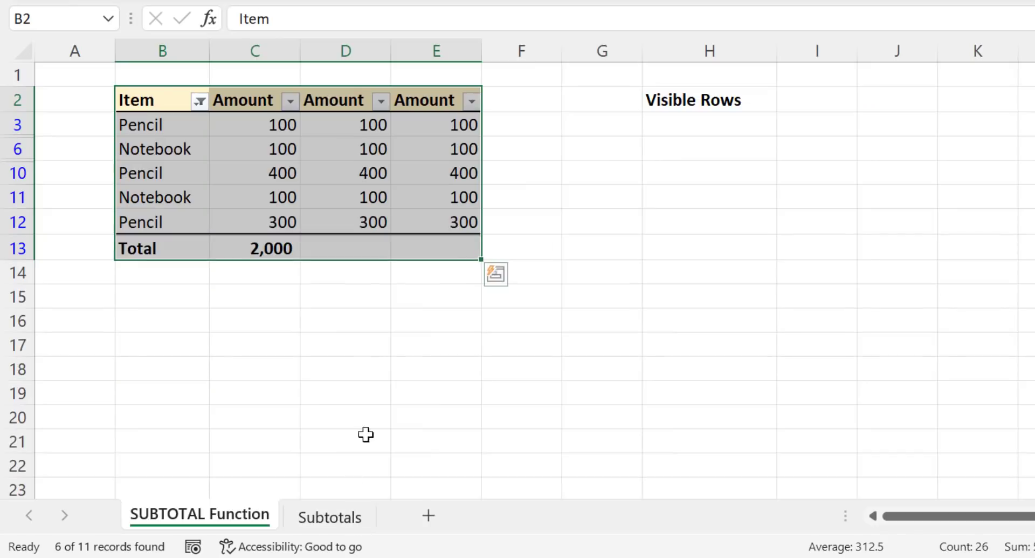
# Step: Check the total formula in C13 against the filtered rows, and clear the filter from the Item column
pyautogui.click(189, 156)
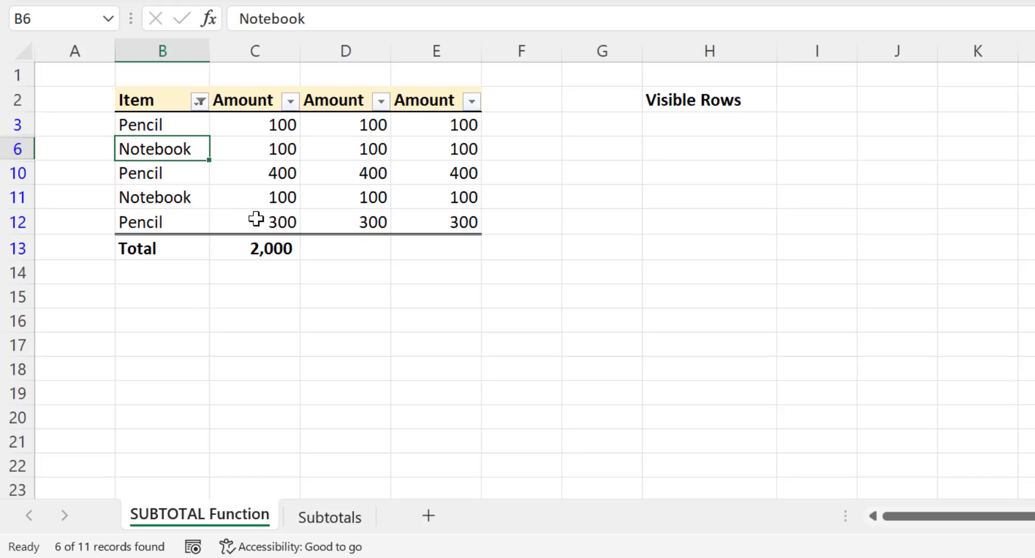
pyautogui.click(249, 247)
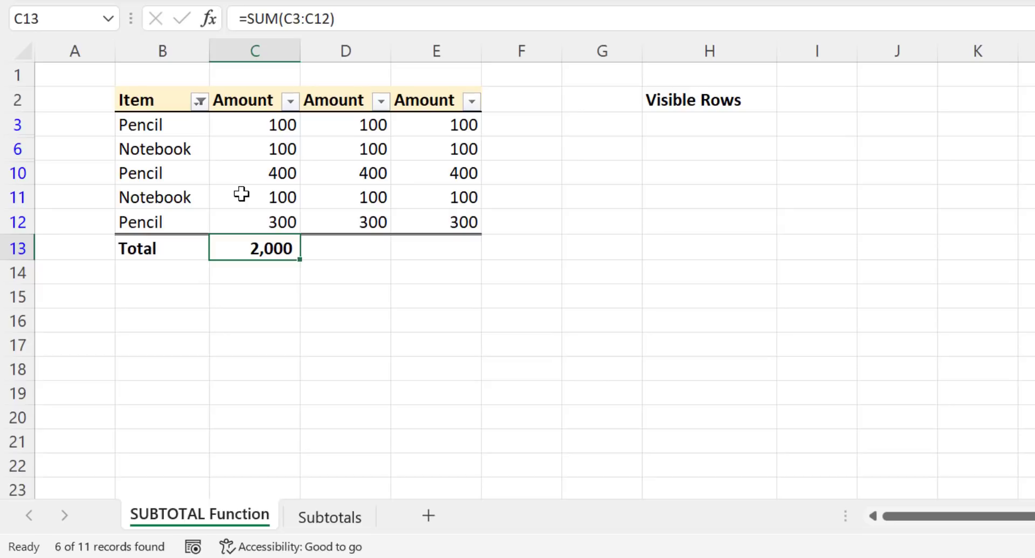
pyautogui.click(200, 102)
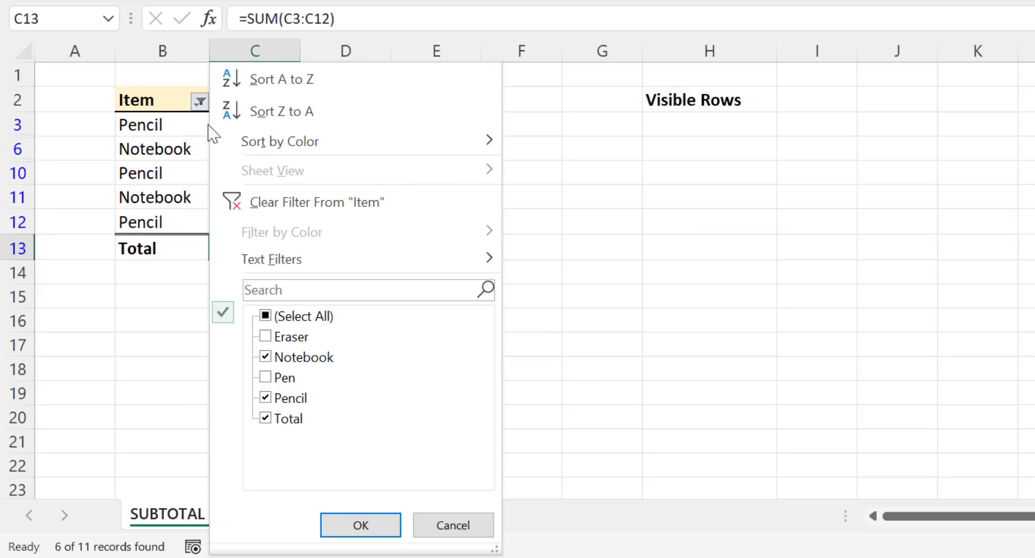
pyautogui.click(279, 208)
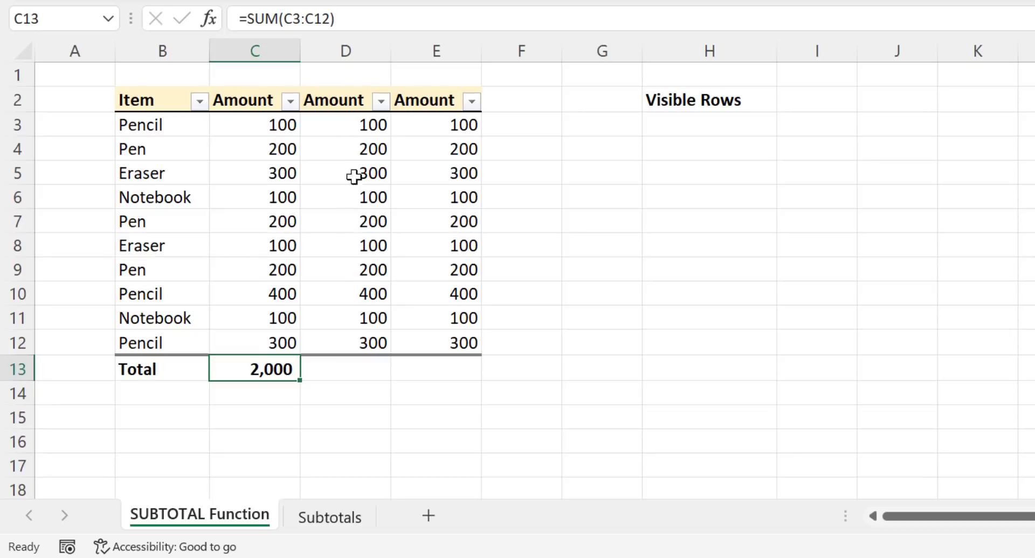
# Step: Enter =SUBTOTAL(9,D3:D12) in D13, choosing 9 - SUM as the function number, and check the formula
pyautogui.click(348, 369)
pyautogui.write('=S')
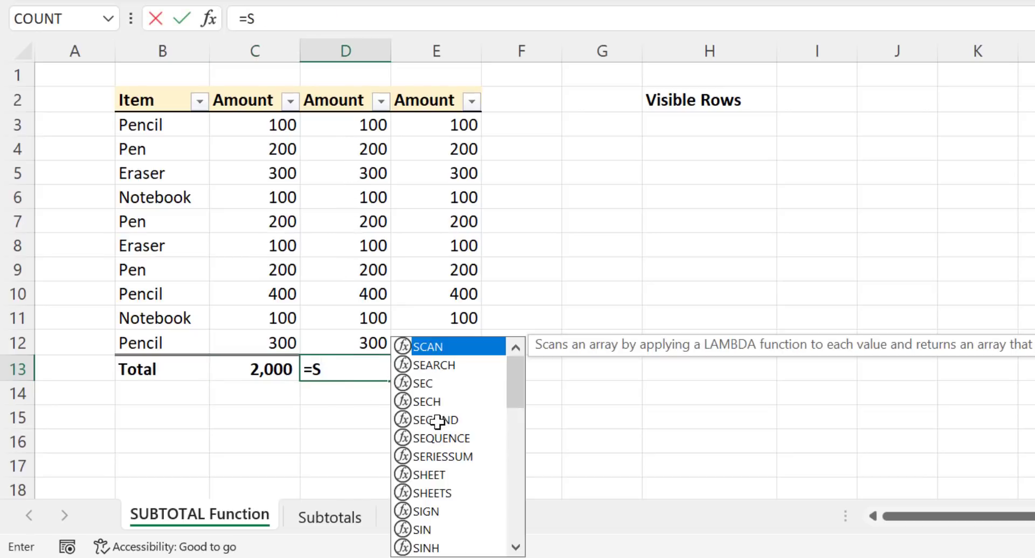
pyautogui.write('UBTOTAL')
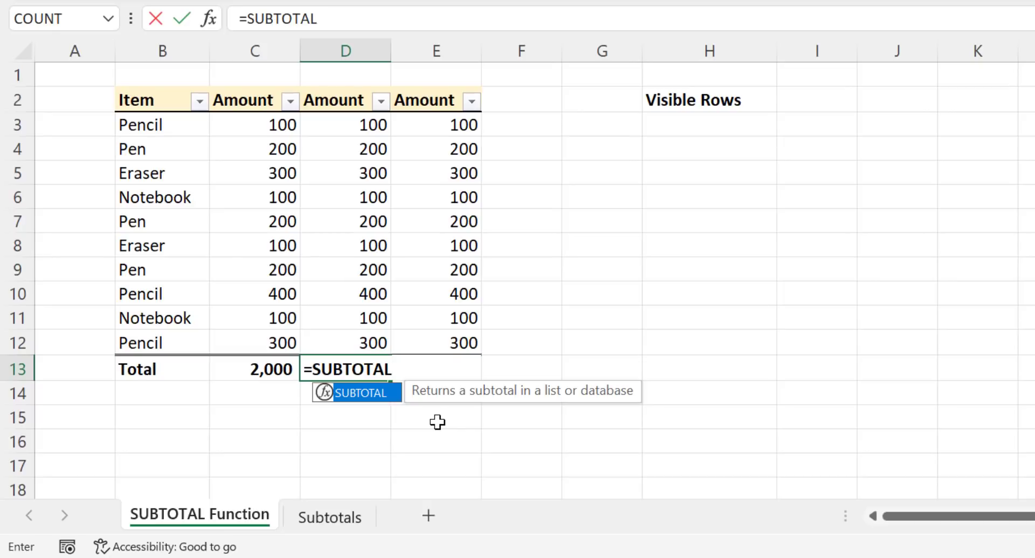
pyautogui.write('(')
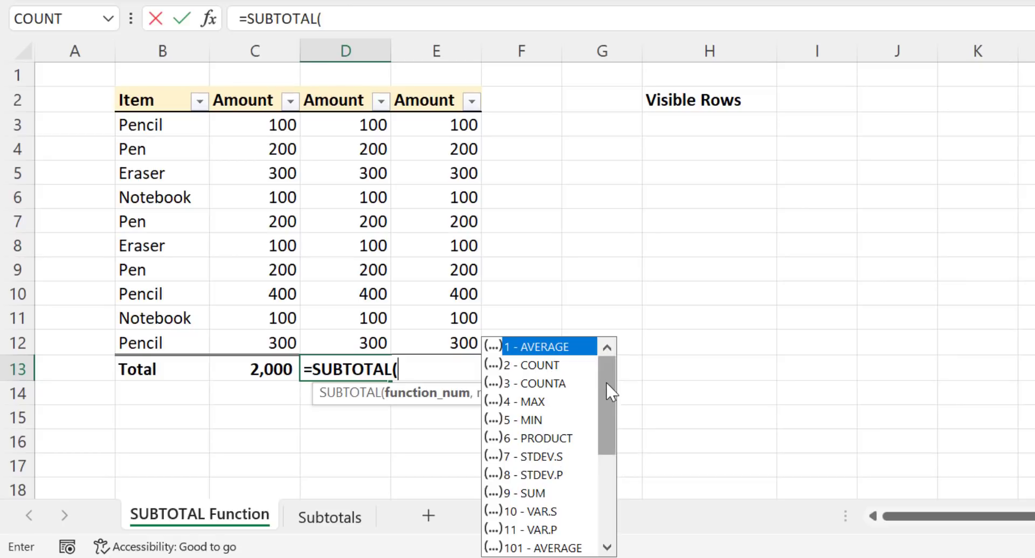
pyautogui.moveTo(606, 380); pyautogui.dragTo(605, 486)
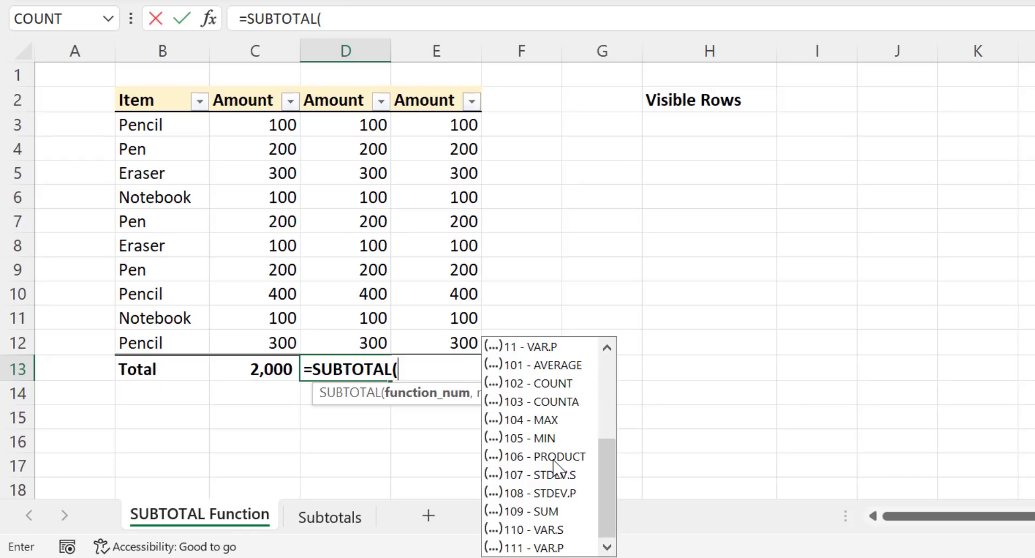
pyautogui.moveTo(606, 477); pyautogui.dragTo(610, 394)
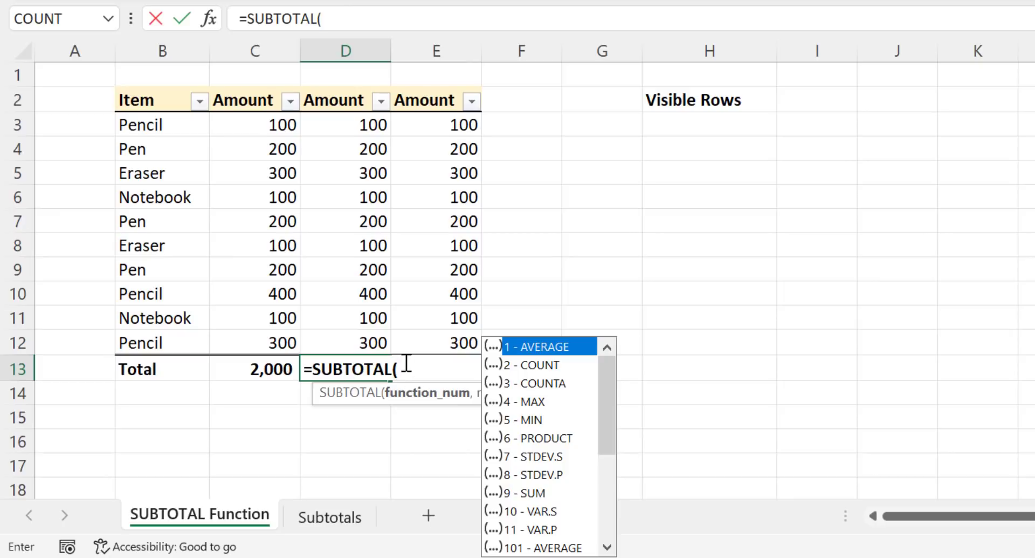
pyautogui.doubleClick(544, 494)
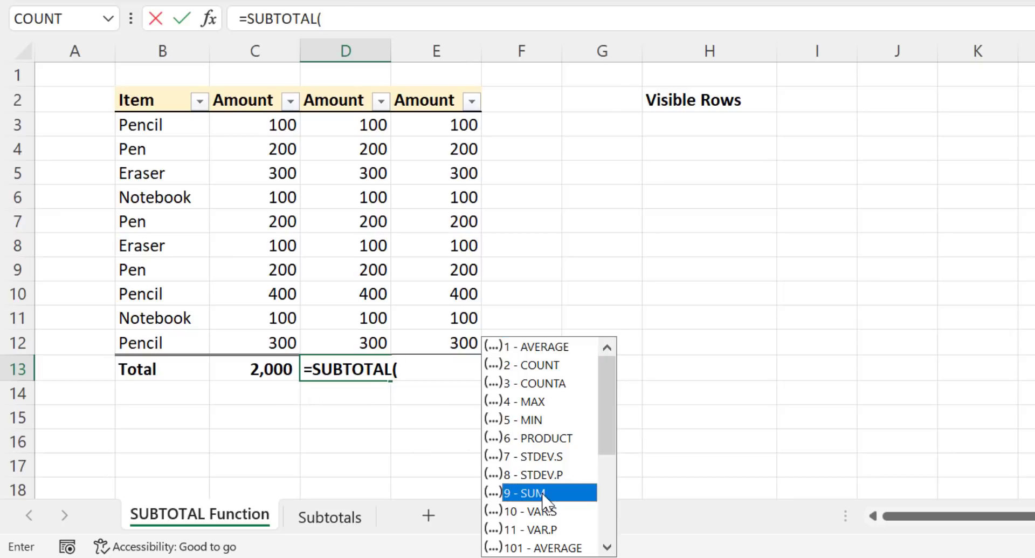
pyautogui.write(',')
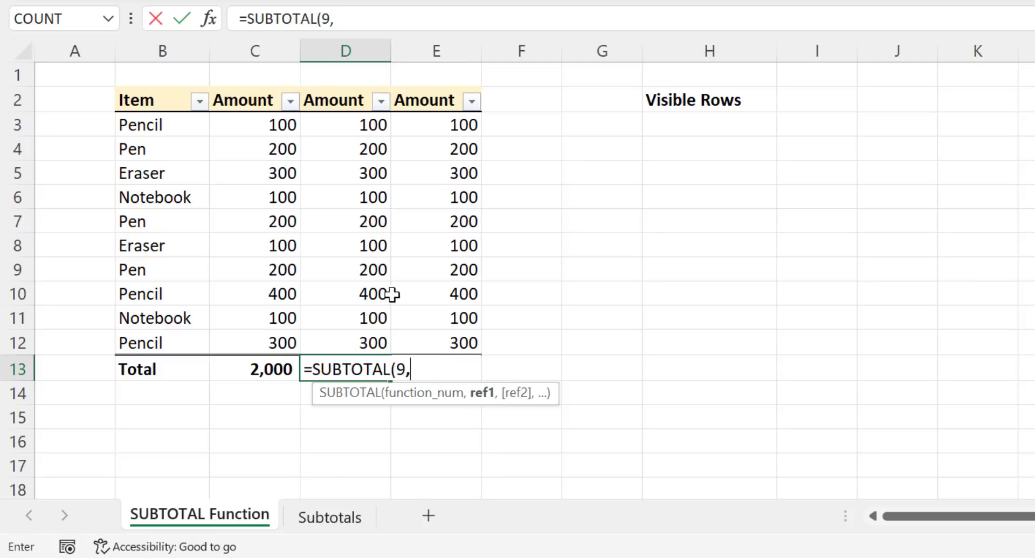
pyautogui.moveTo(352, 123); pyautogui.dragTo(380, 337)
pyautogui.press('Return')
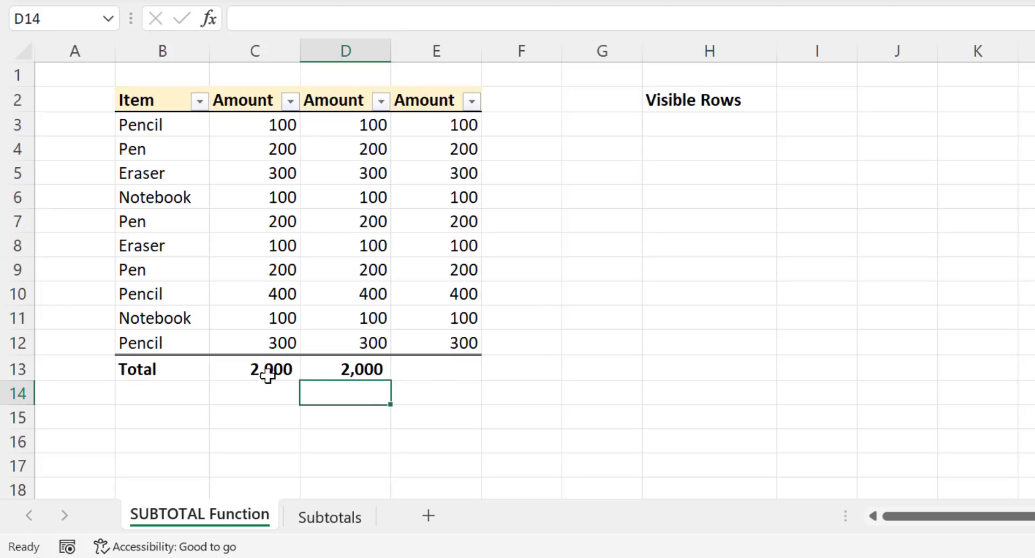
pyautogui.click(348, 367)
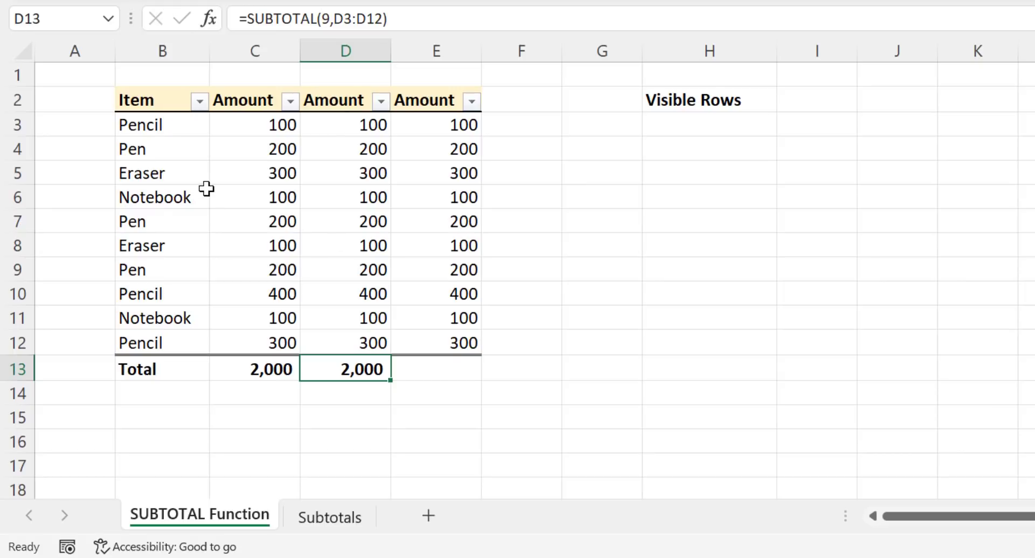
# Step: Filter the Item column to hide the Eraser and Pen rows, keeping Notebook and Pencil
pyautogui.click(200, 102)
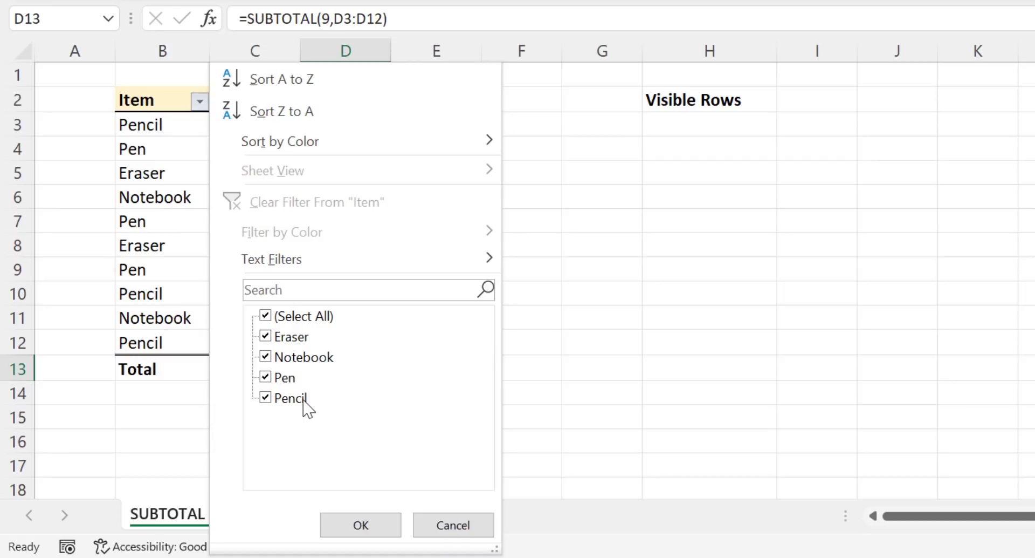
pyautogui.click(268, 339)
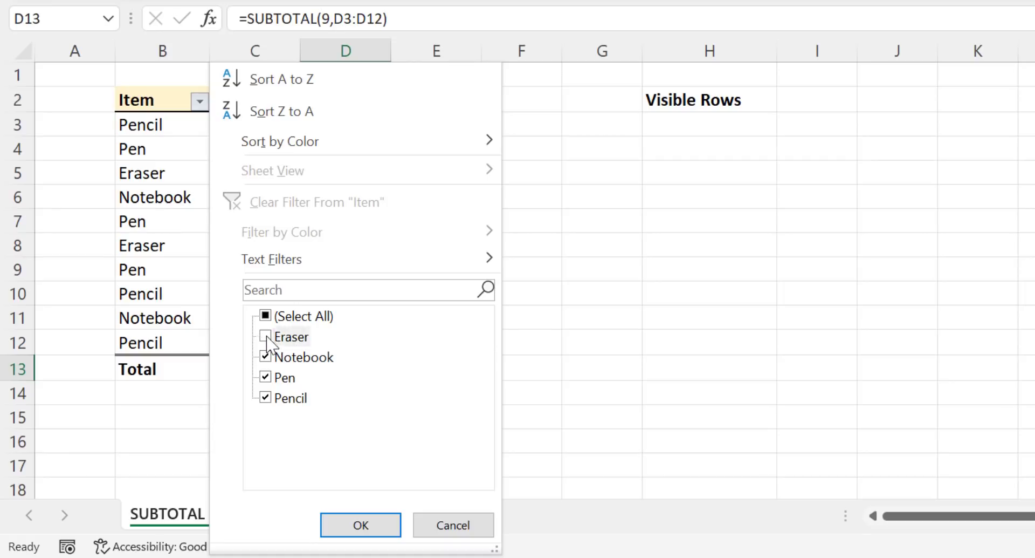
pyautogui.click(271, 378)
pyautogui.click(344, 523)
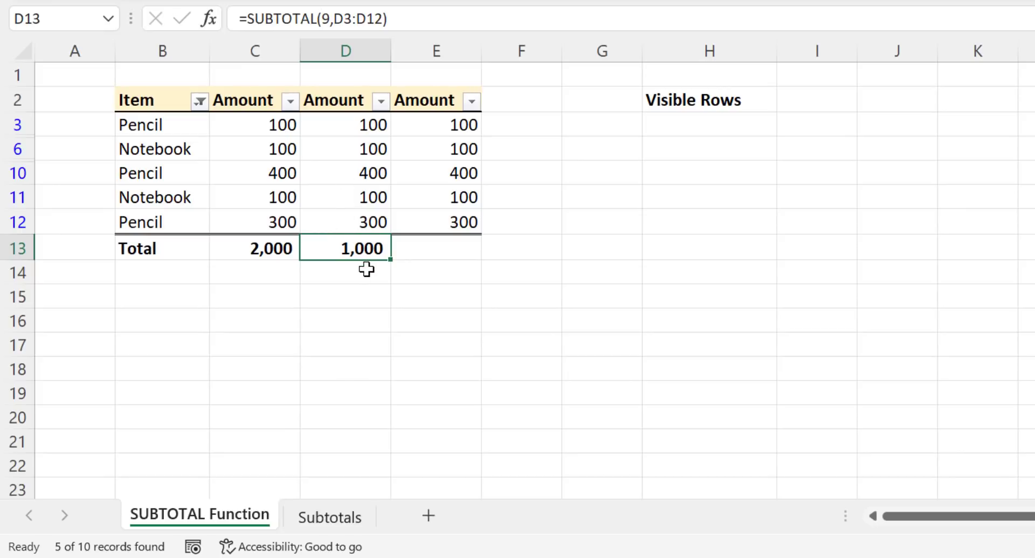
# Step: Include Eraser in the Item filter again, leaving only Pen excluded
pyautogui.click(200, 101)
pyautogui.click(266, 336)
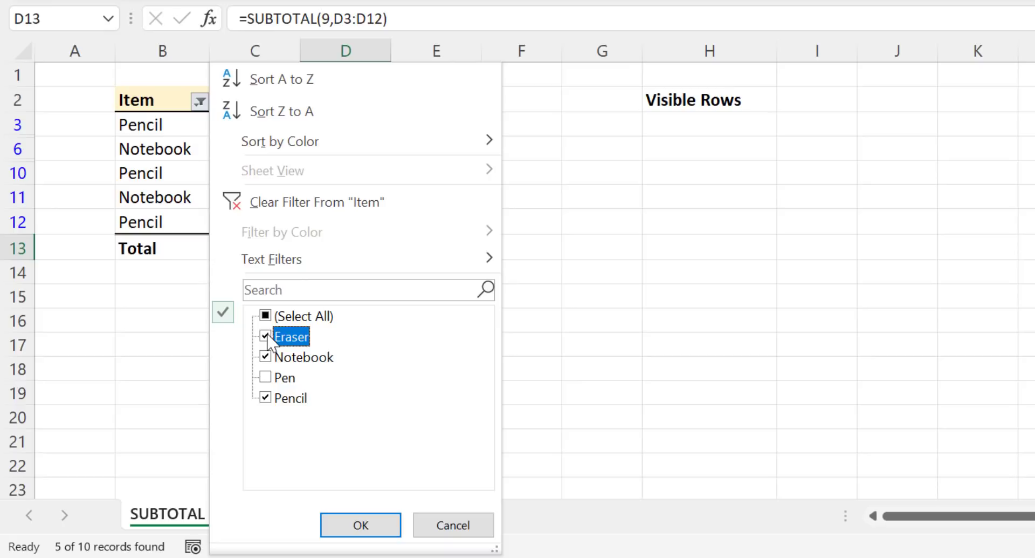
pyautogui.click(361, 523)
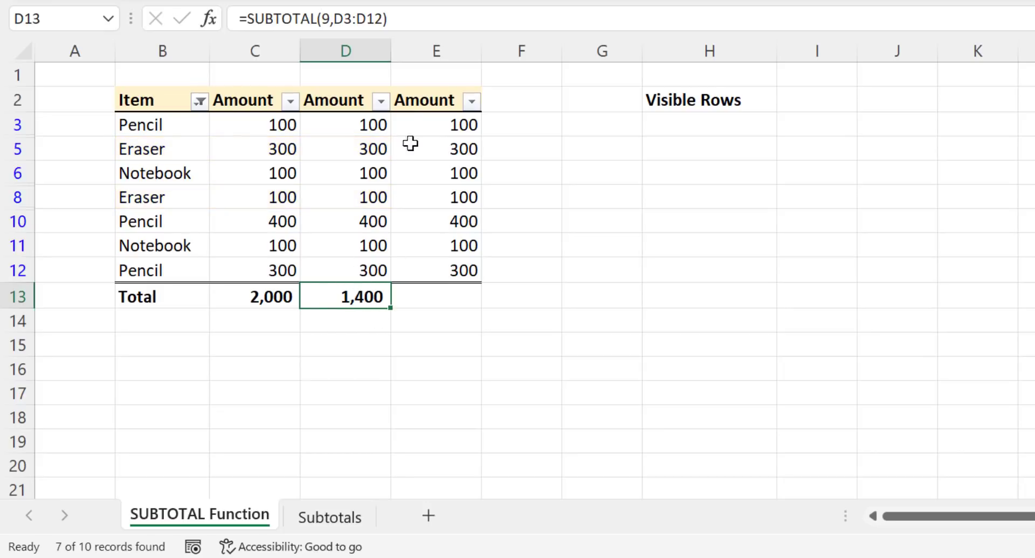
# Step: Examine the list of function numbers, 1 to 11 and 101 to 111, for D13's SUBTOTAL formula, and leave the formula without editing it
pyautogui.click(330, 18)
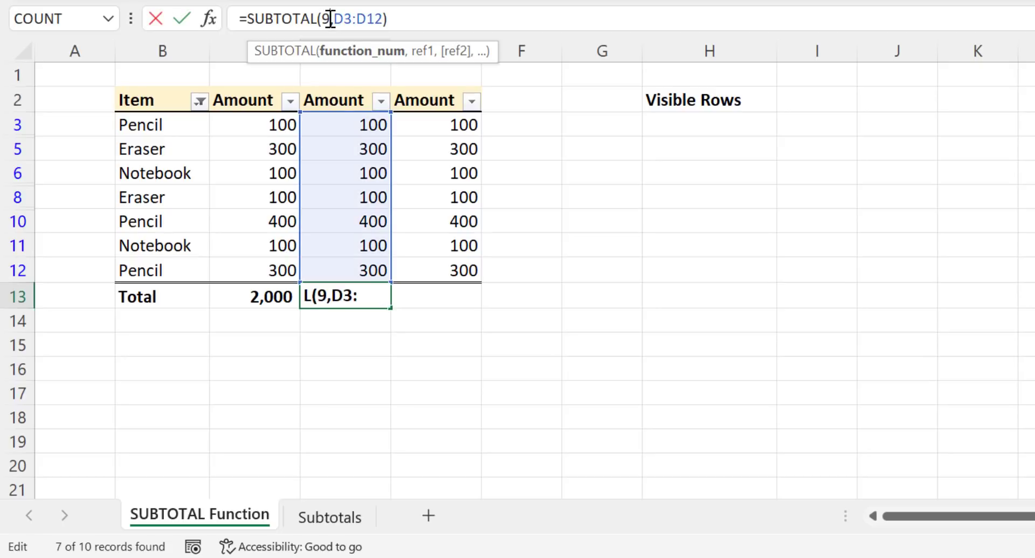
pyautogui.hotkey('alt', 'Down')
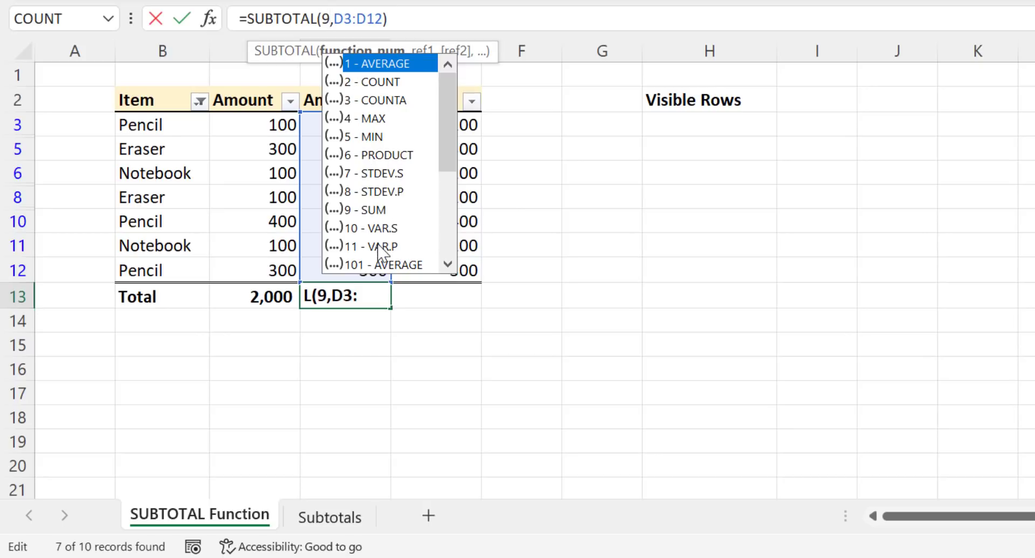
pyautogui.scroll(-4, 441, 168)
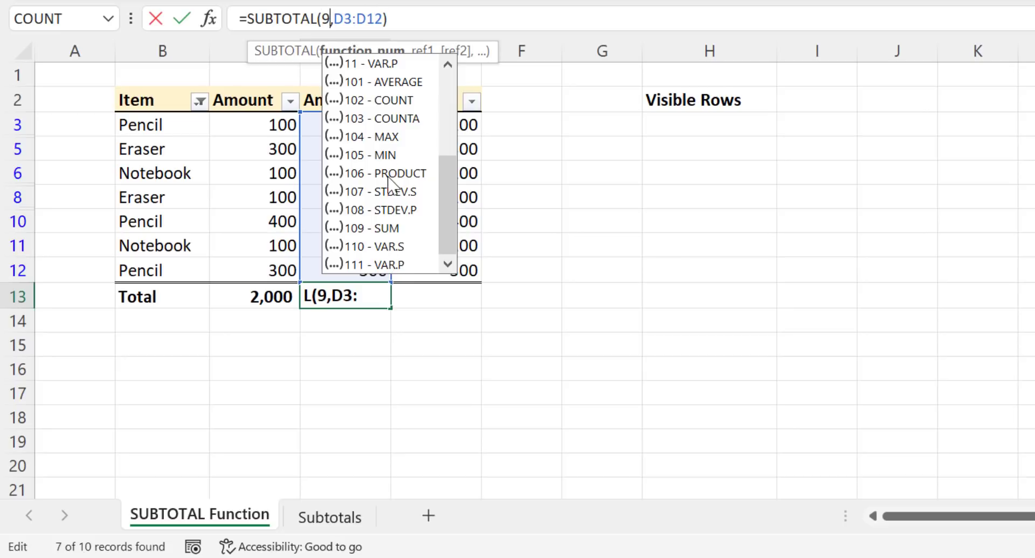
pyautogui.moveTo(449, 196); pyautogui.dragTo(459, 105)
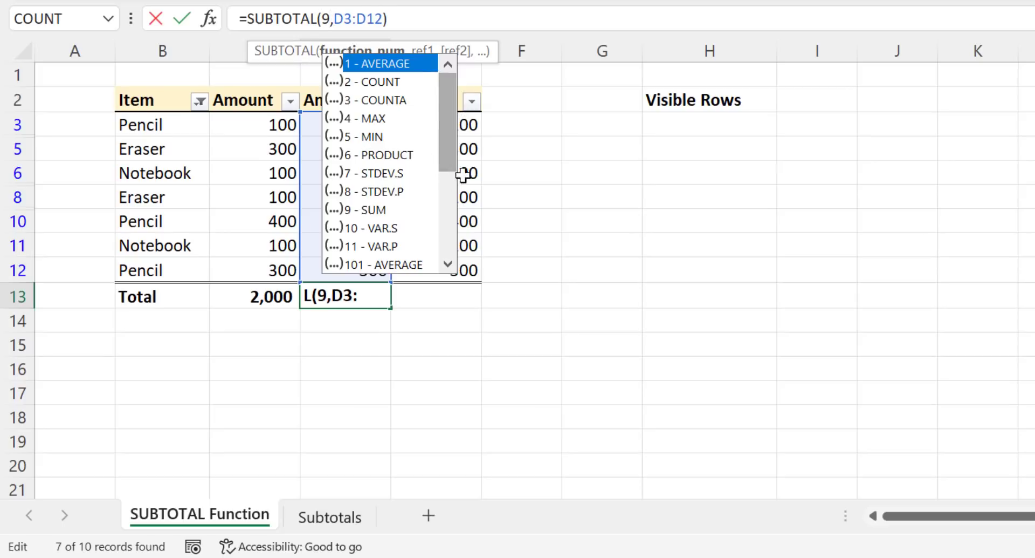
pyautogui.click(448, 212)
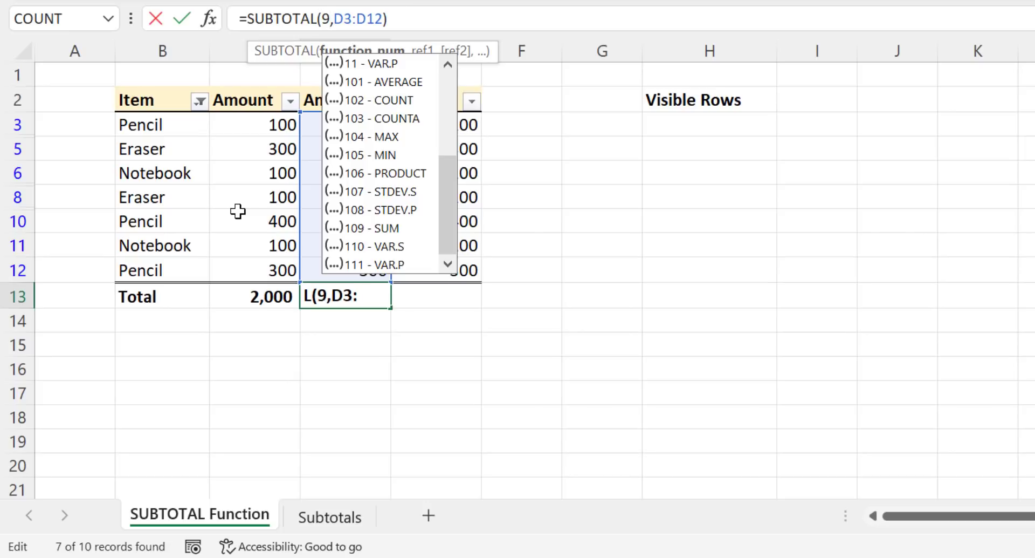
pyautogui.moveTo(446, 221); pyautogui.dragTo(448, 135)
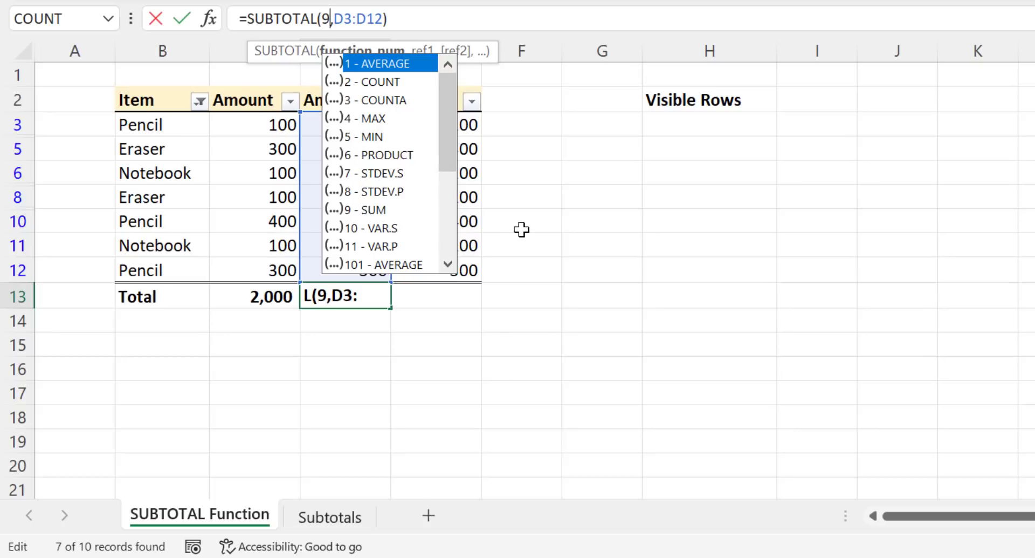
pyautogui.press('Escape')
pyautogui.press('Escape')
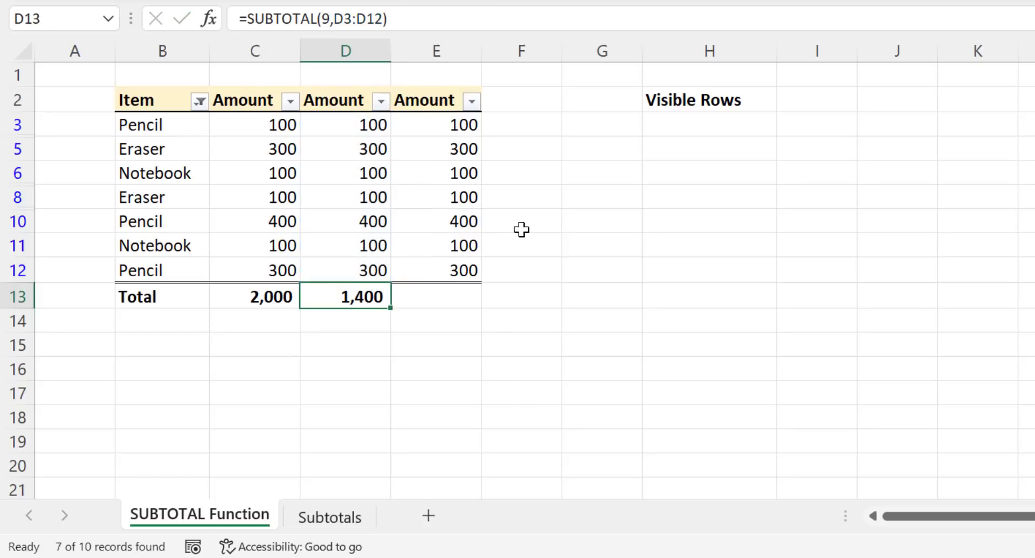
# Step: Select all items in the Item column's filter so that the Pen rows are included again
pyautogui.click(199, 101)
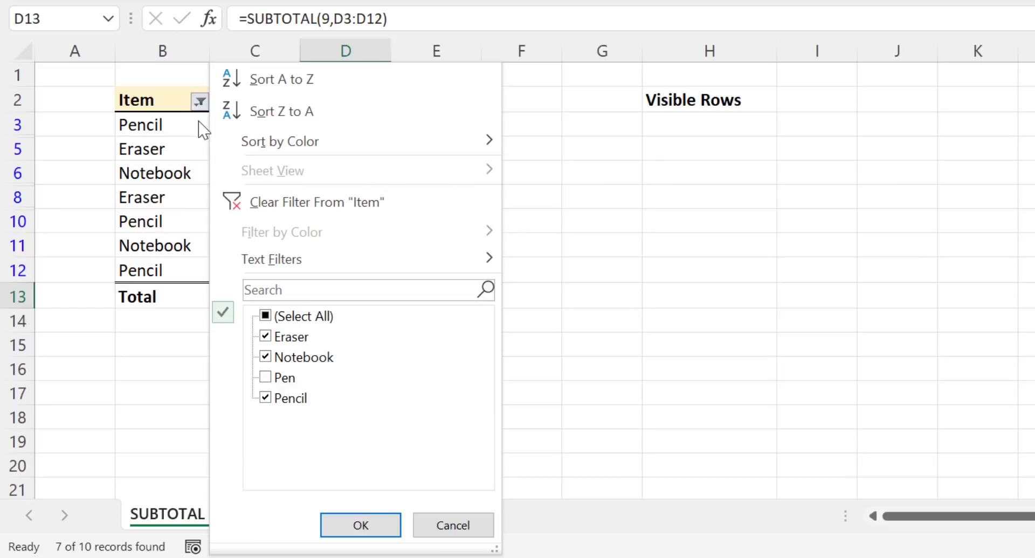
pyautogui.click(266, 315)
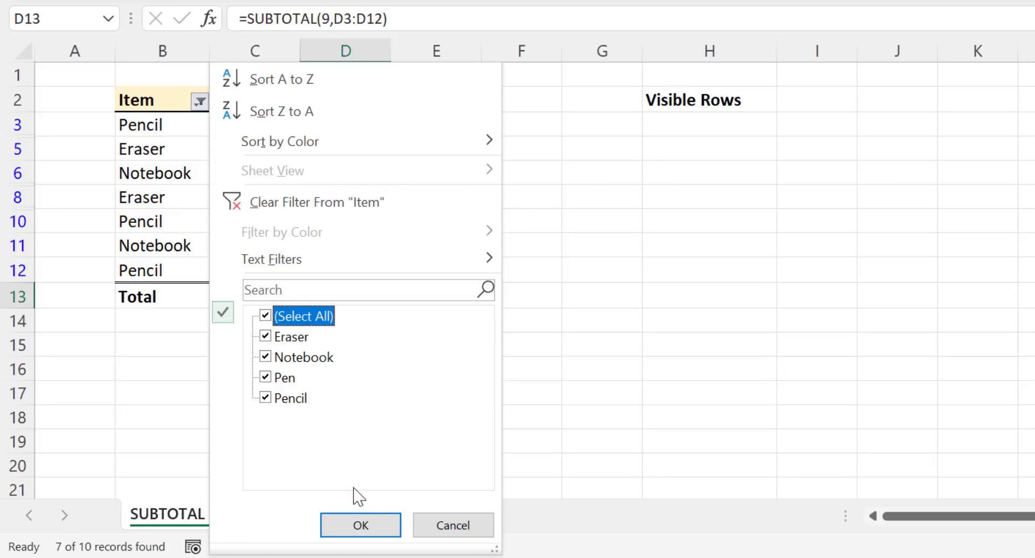
pyautogui.click(360, 524)
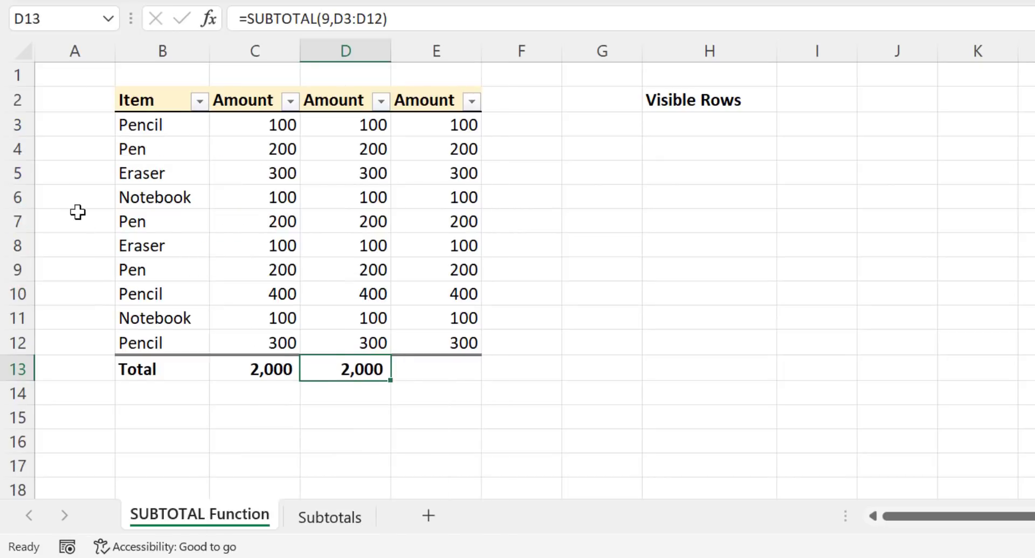
# Step: Hide rows 4 to 6 manually and check the SUBTOTAL formula in D13
pyautogui.moveTo(20, 150); pyautogui.dragTo(21, 197)
pyautogui.rightClick(21, 168)
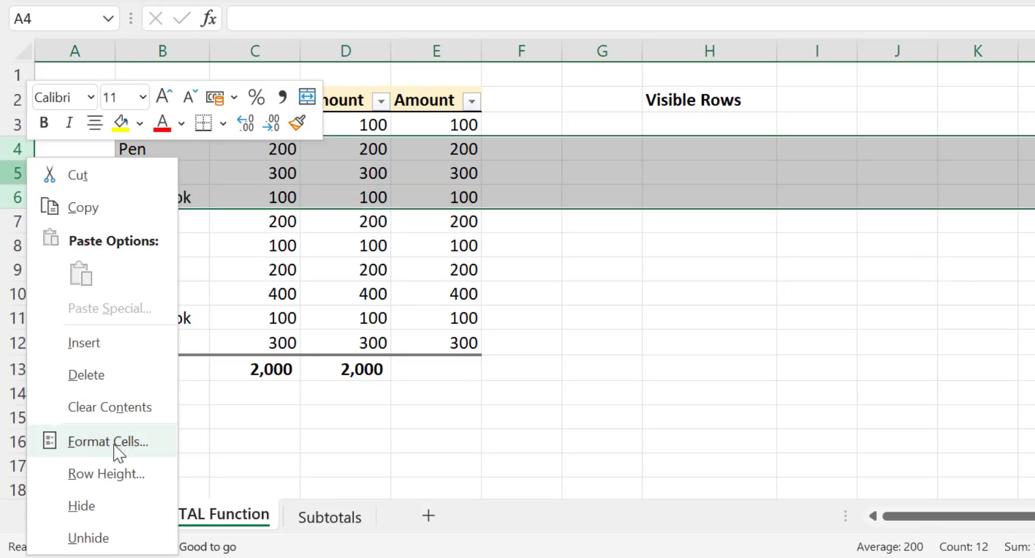
pyautogui.click(82, 505)
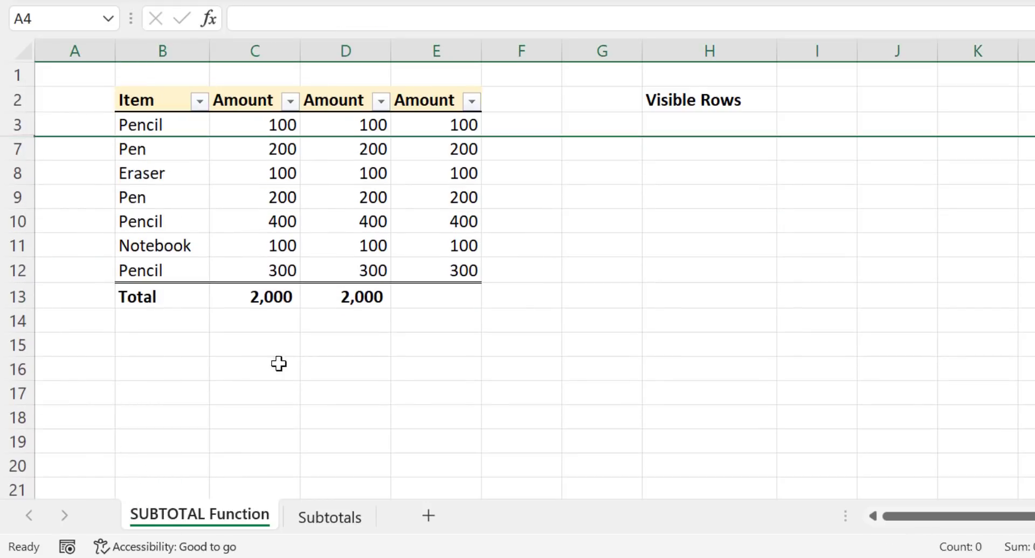
pyautogui.click(356, 296)
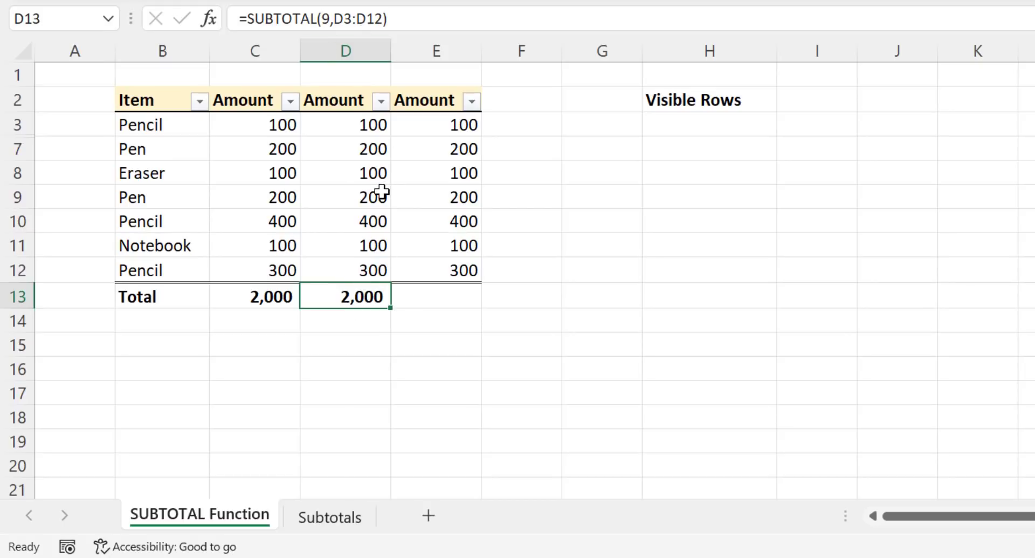
# Step: Hide rows 9 and 10 as well and check the function number in D13's formula
pyautogui.moveTo(21, 198); pyautogui.dragTo(22, 222)
pyautogui.rightClick(27, 223)
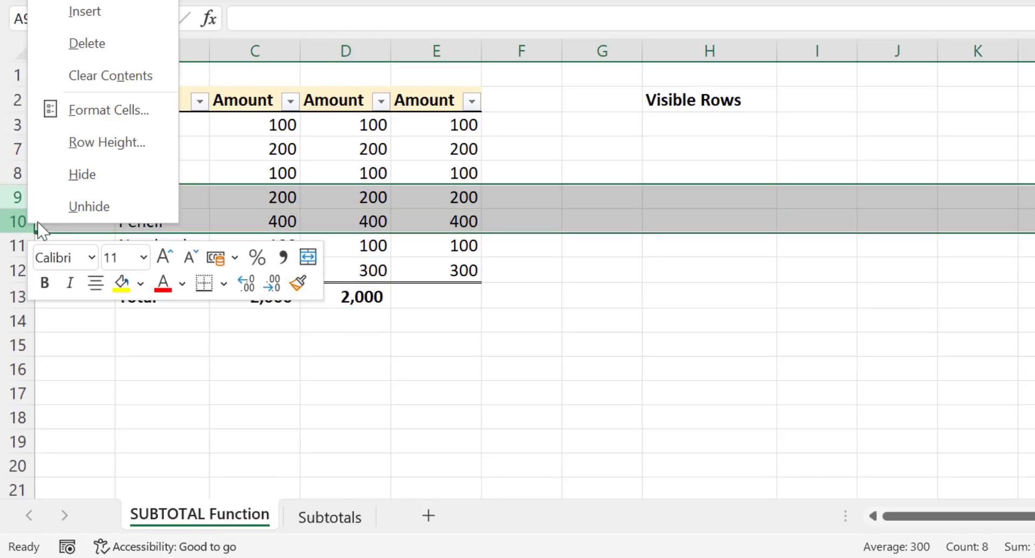
pyautogui.click(86, 174)
pyautogui.click(360, 240)
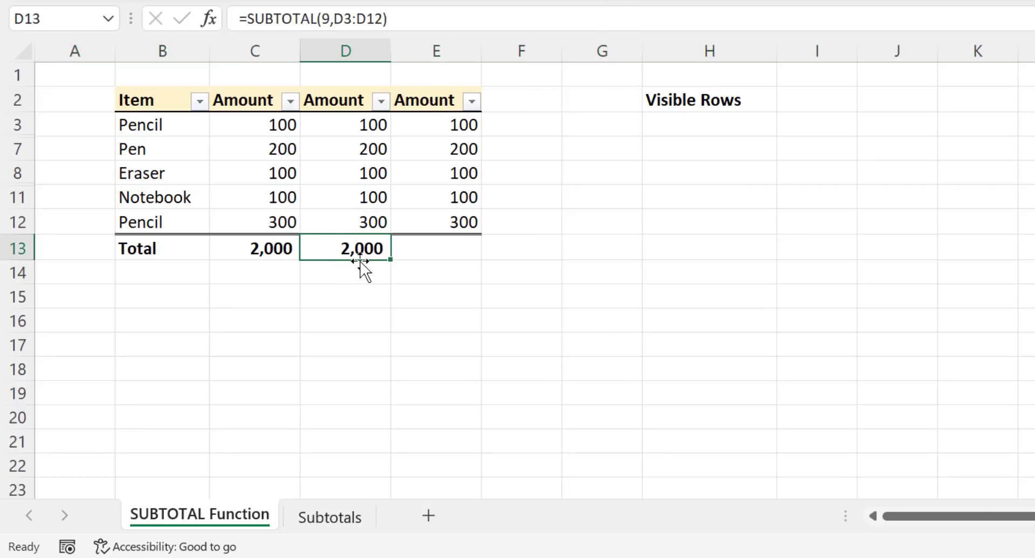
pyautogui.click(328, 20)
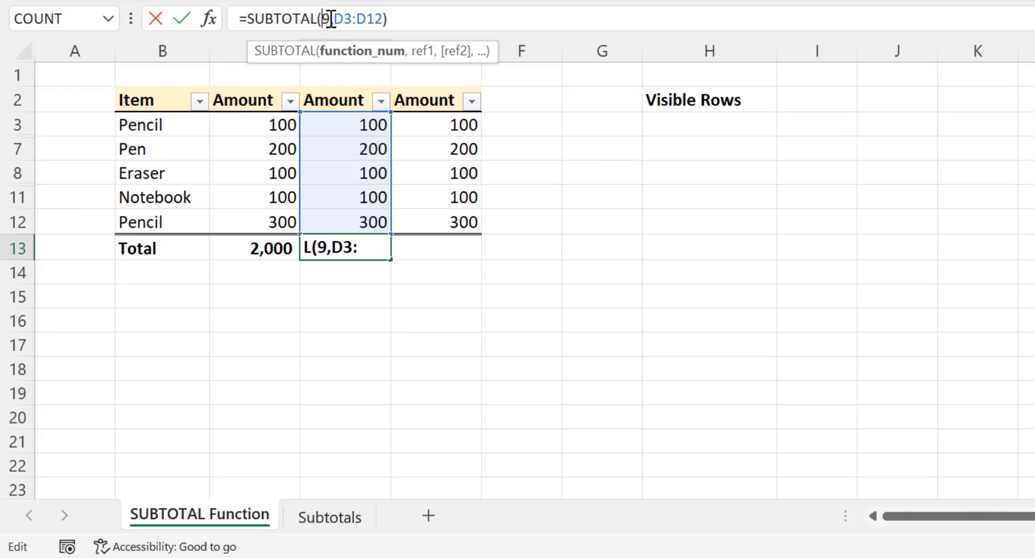
pyautogui.press('Escape')
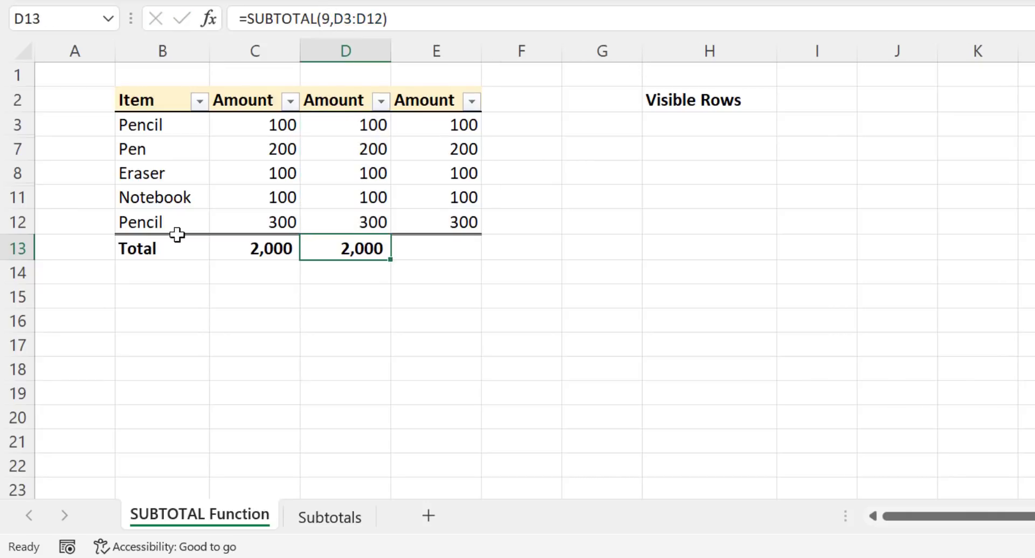
# Step: Unhide all hidden rows between rows 3 and 13 and clear the row selection
pyautogui.moveTo(24, 124); pyautogui.dragTo(18, 247)
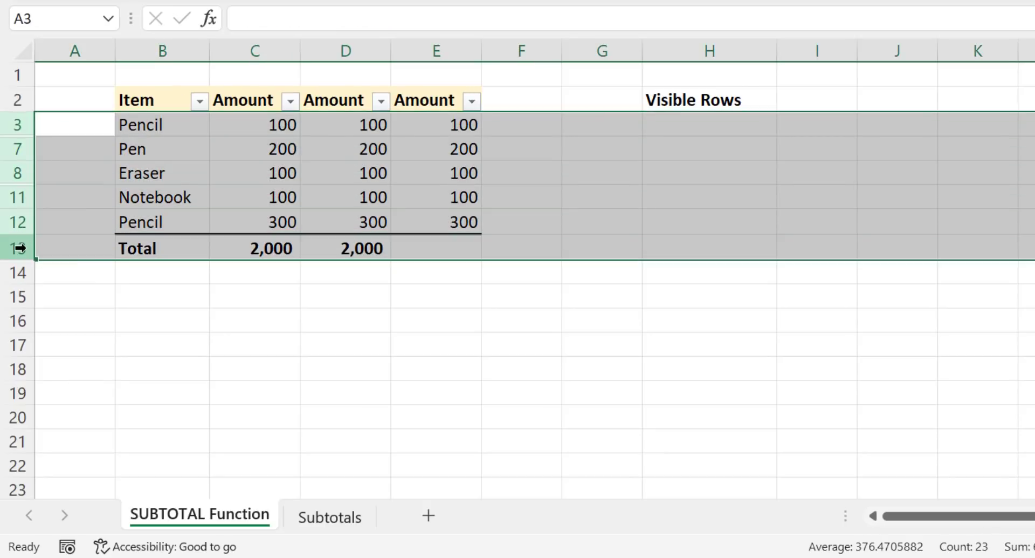
pyautogui.rightClick(19, 247)
pyautogui.click(89, 229)
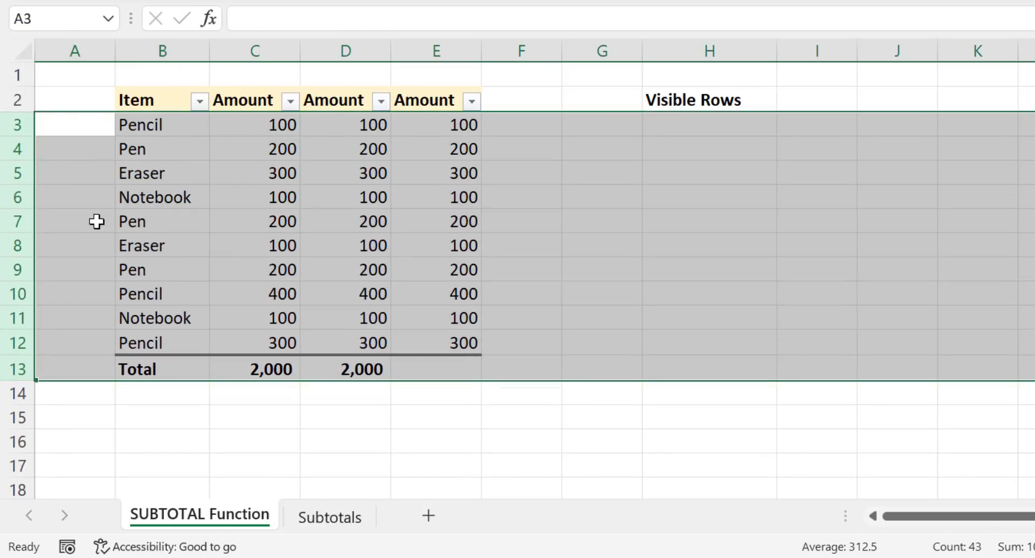
pyautogui.click(652, 297)
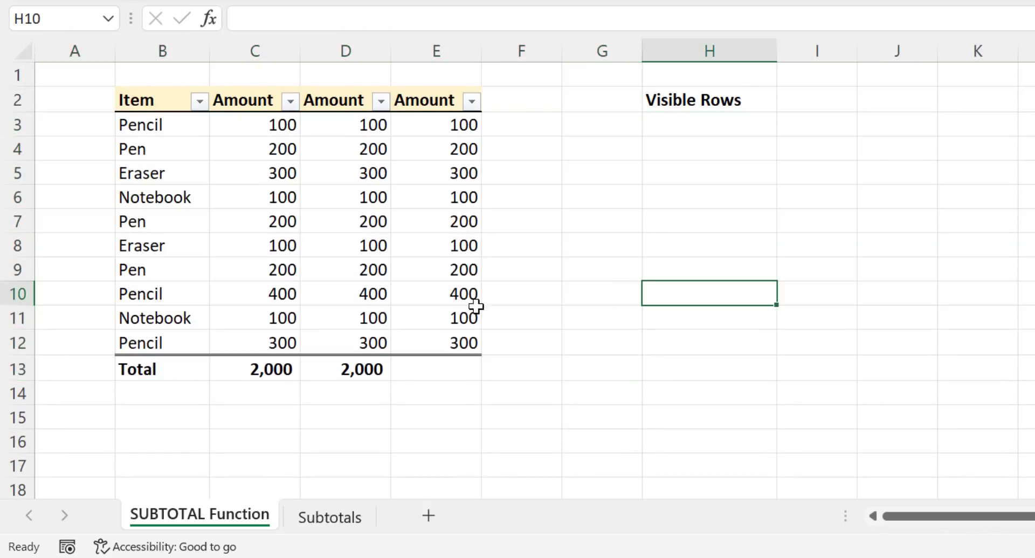
# Step: Enter a SUBTOTAL formula in E13 for E3:E12, choosing 109 - SUM as the function number
pyautogui.click(438, 365)
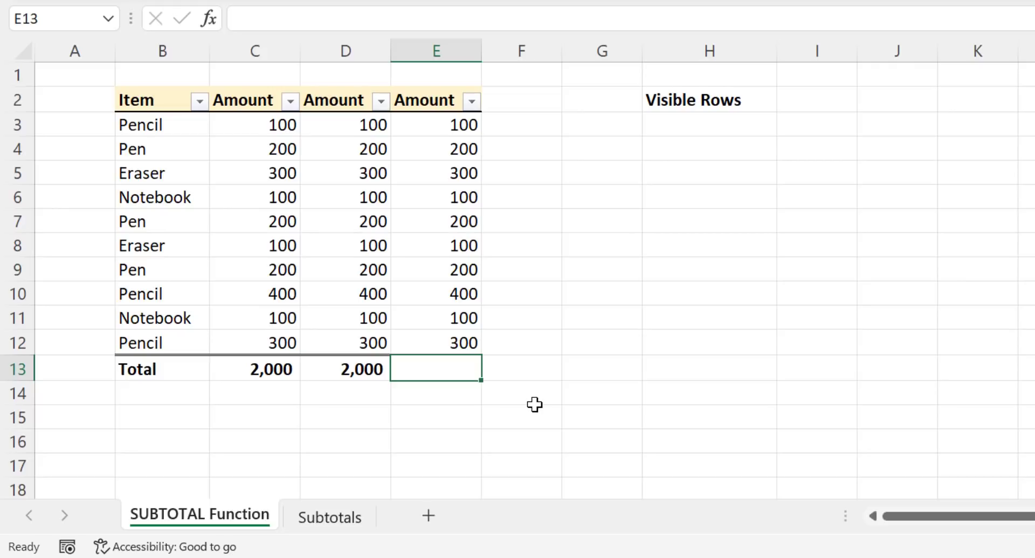
pyautogui.write('=SUBTO')
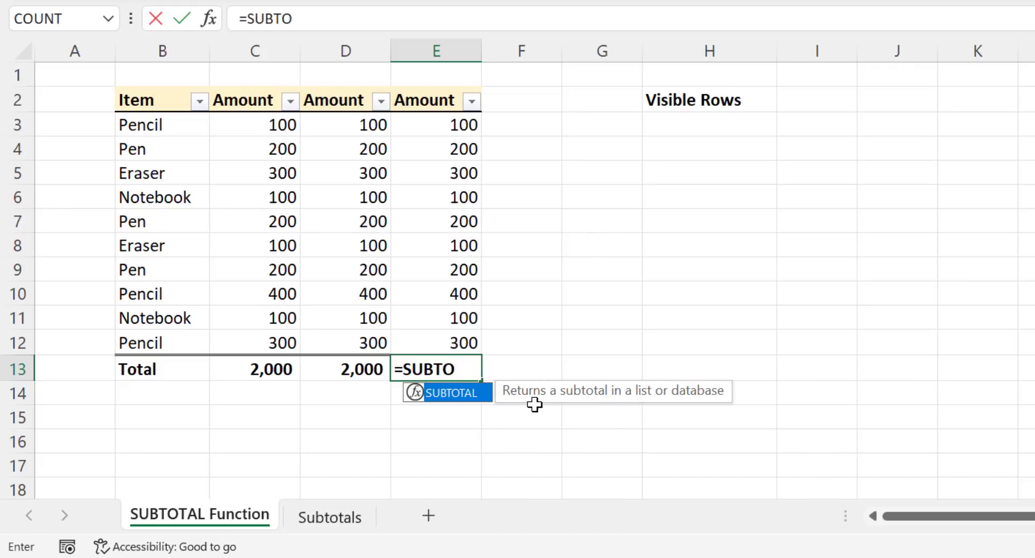
pyautogui.write('TAL(')
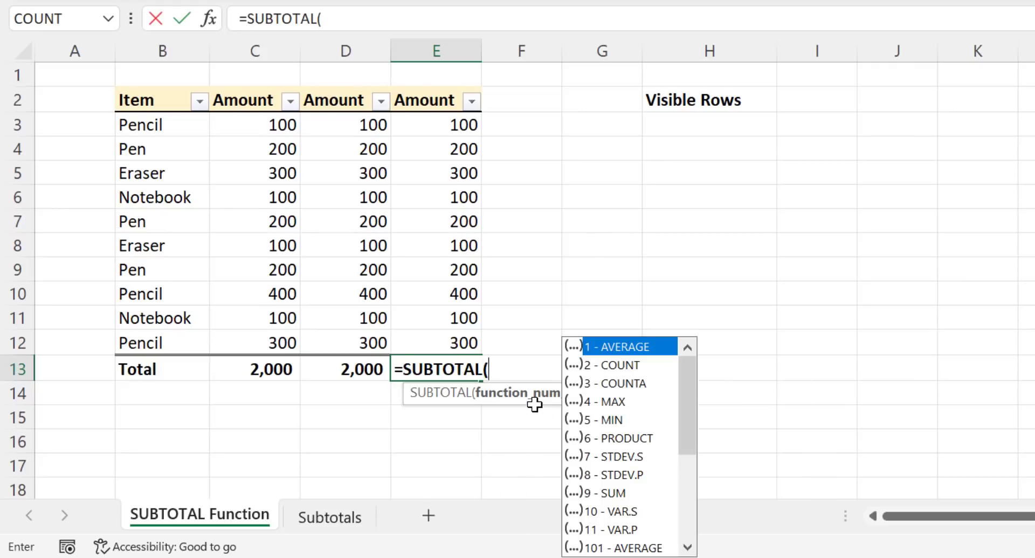
pyautogui.moveTo(691, 384); pyautogui.dragTo(688, 464)
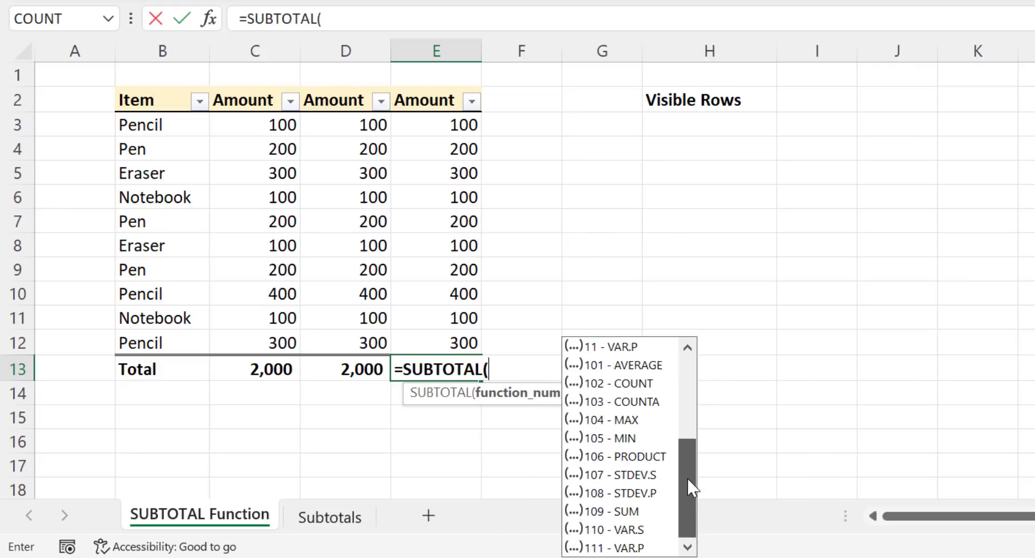
pyautogui.doubleClick(640, 511)
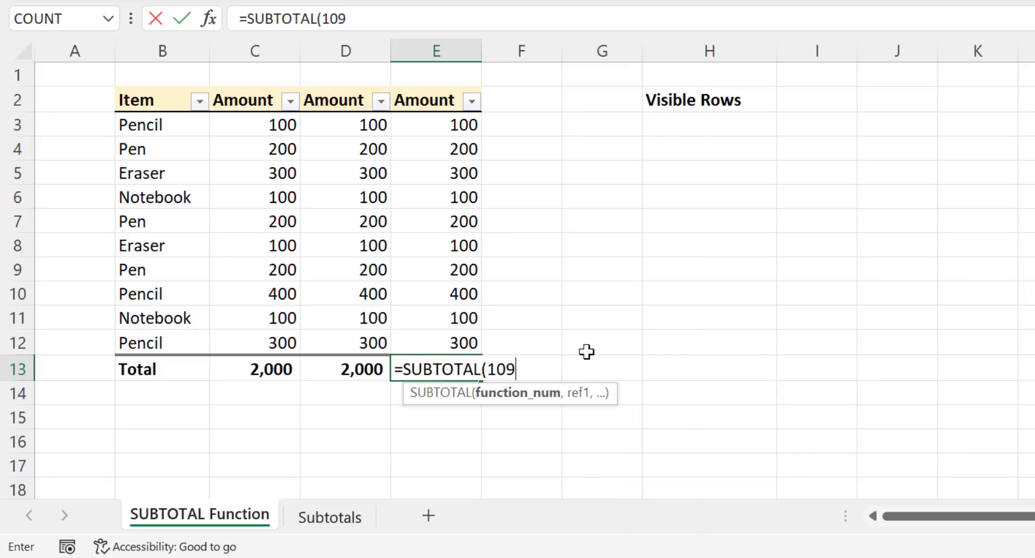
pyautogui.write(',')
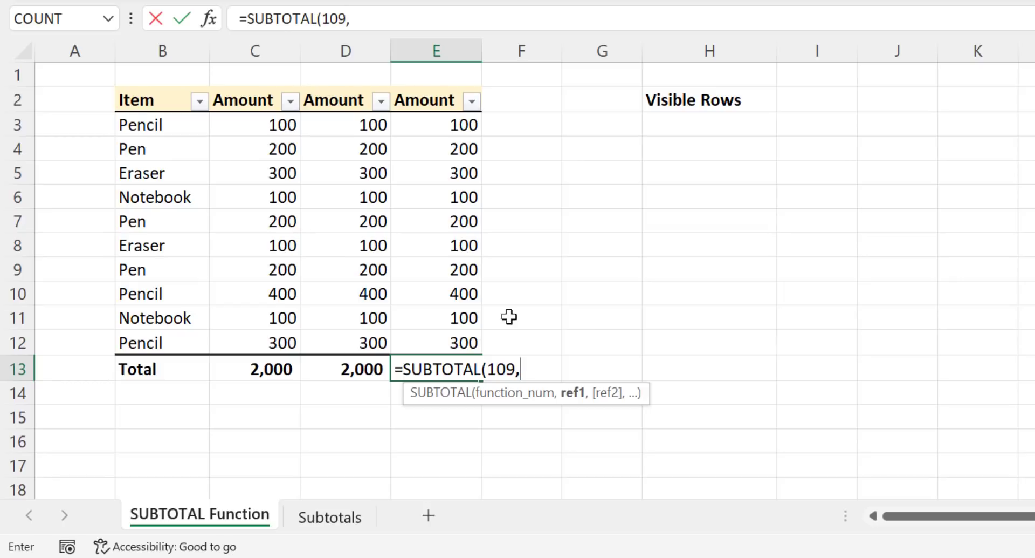
pyautogui.moveTo(446, 132); pyautogui.dragTo(464, 343)
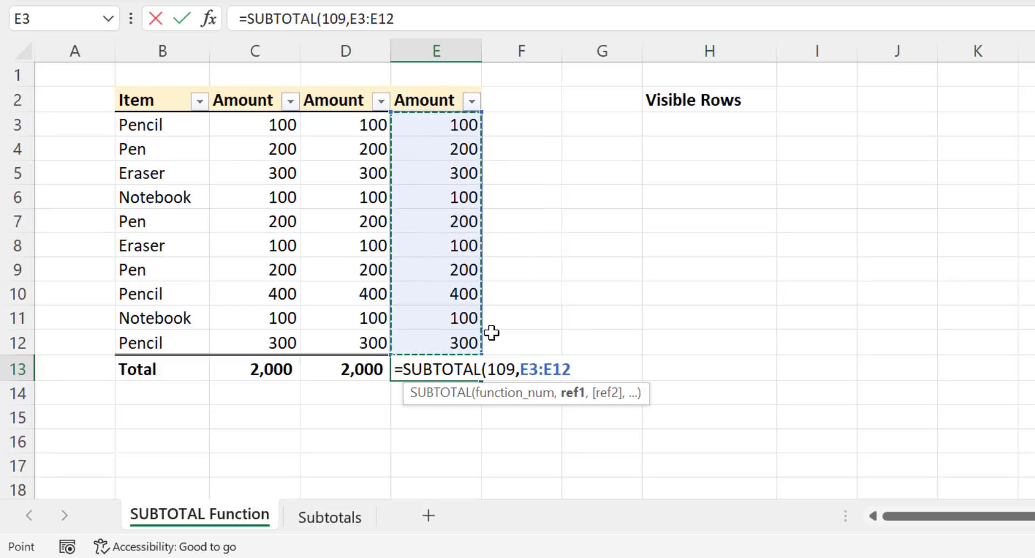
pyautogui.press('Return')
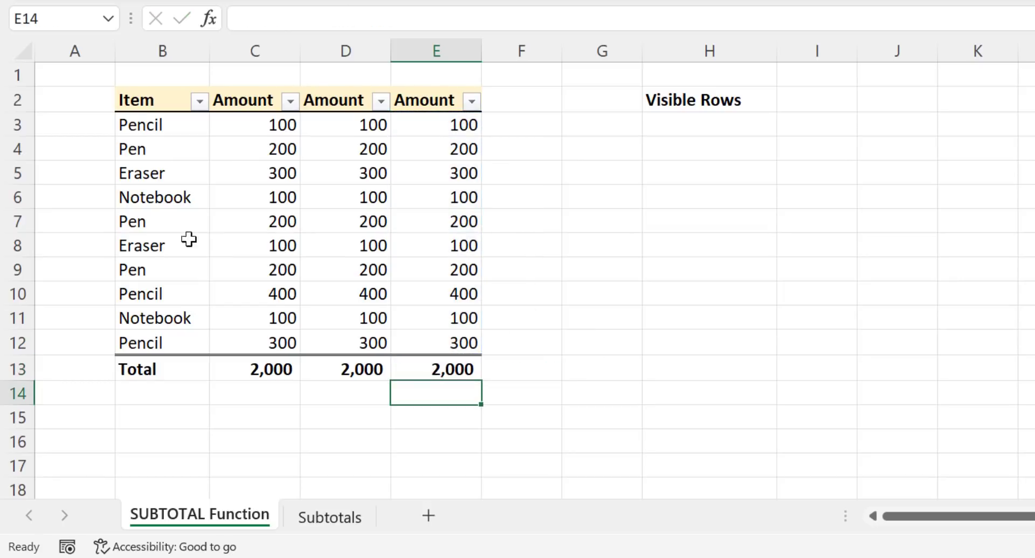
# Step: Hide rows 4 to 6 manually and compare the SUBTOTAL formulas in D13 and E13
pyautogui.moveTo(19, 148); pyautogui.dragTo(21, 196)
pyautogui.rightClick(18, 173)
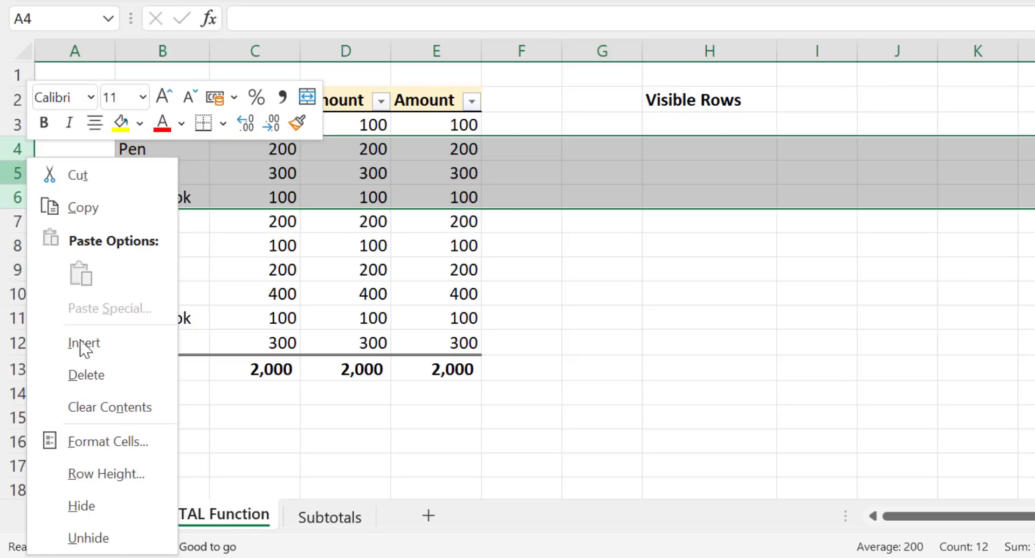
pyautogui.click(102, 503)
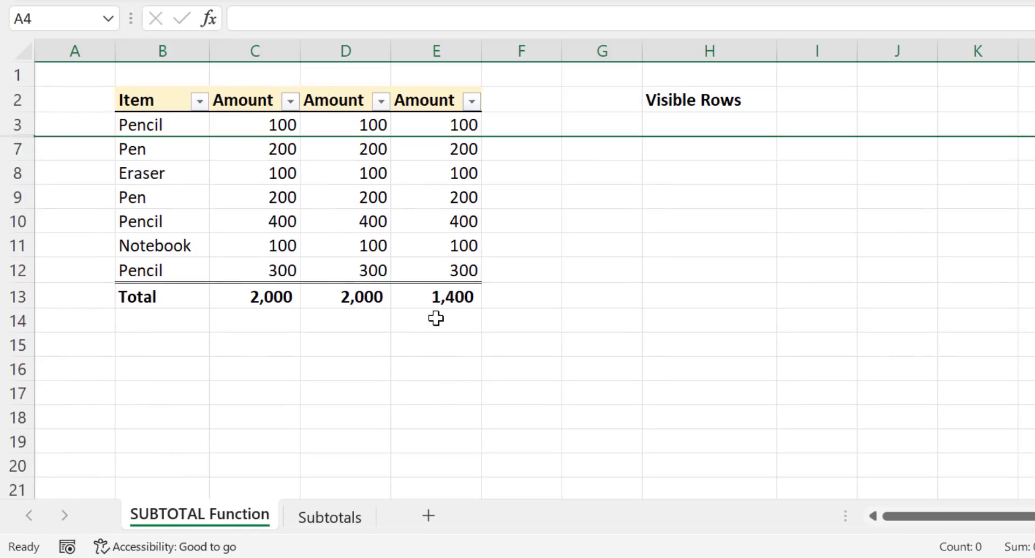
pyautogui.click(438, 297)
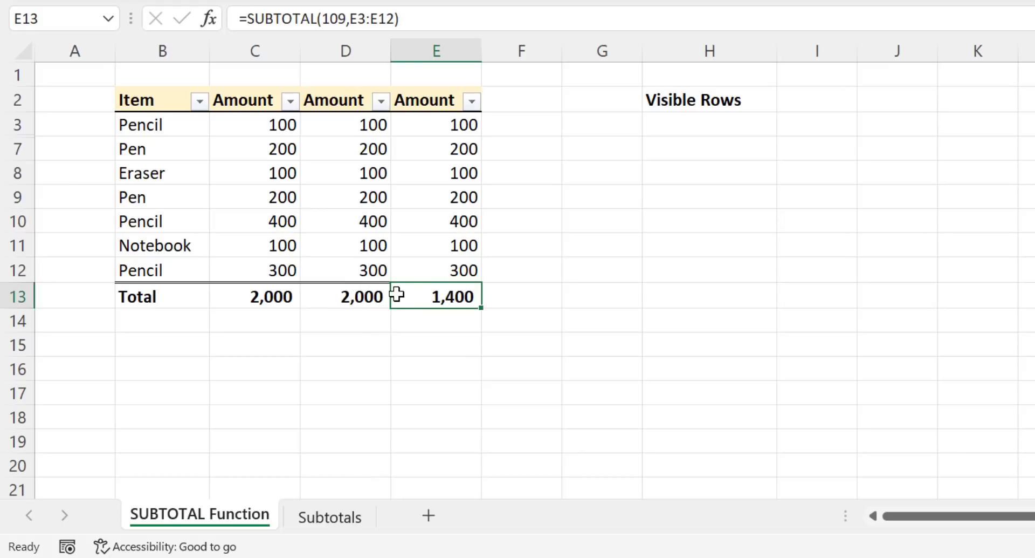
pyautogui.click(358, 296)
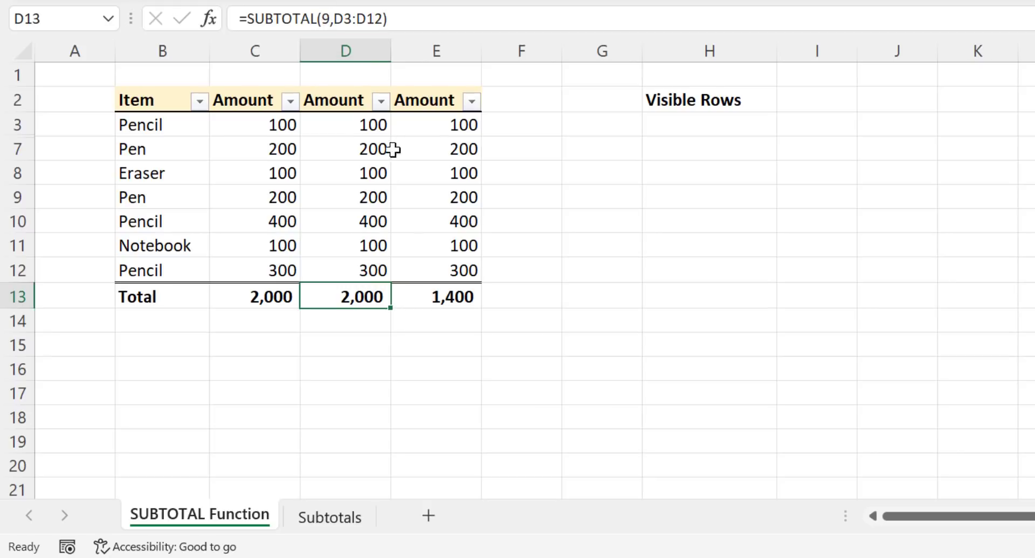
pyautogui.click(428, 299)
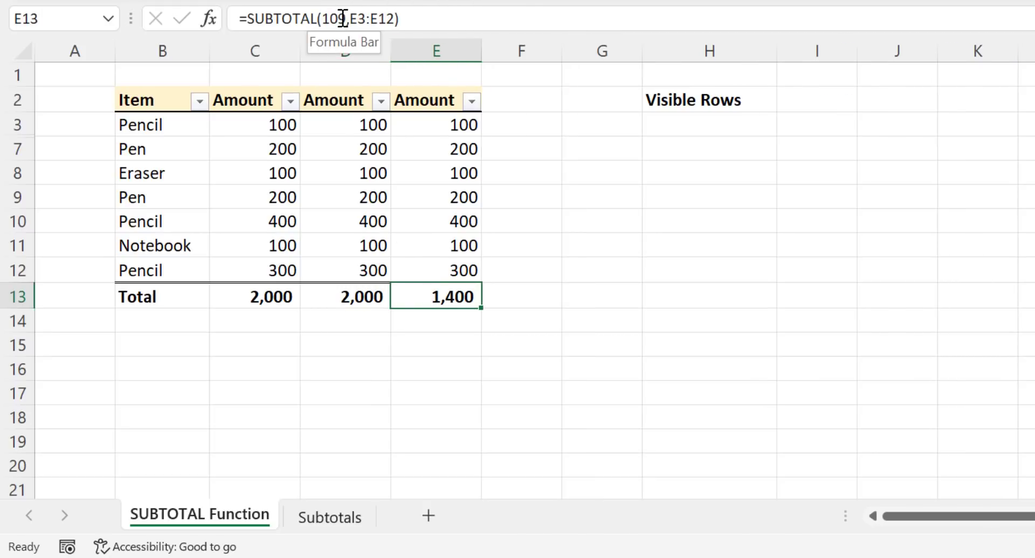
# Step: Hide rows 9 and 10 of the table as well
pyautogui.moveTo(21, 200); pyautogui.dragTo(13, 221)
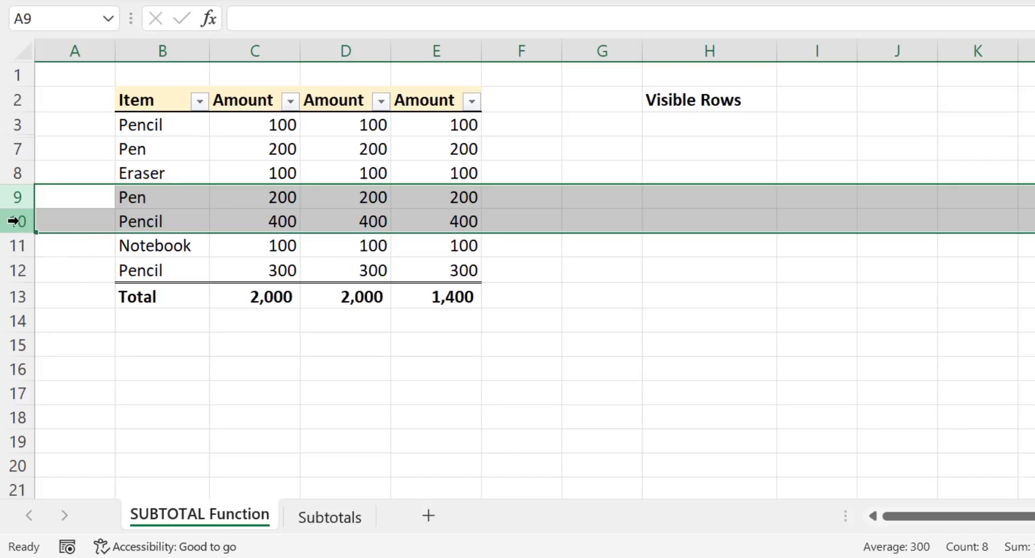
pyautogui.rightClick(13, 221)
pyautogui.click(87, 172)
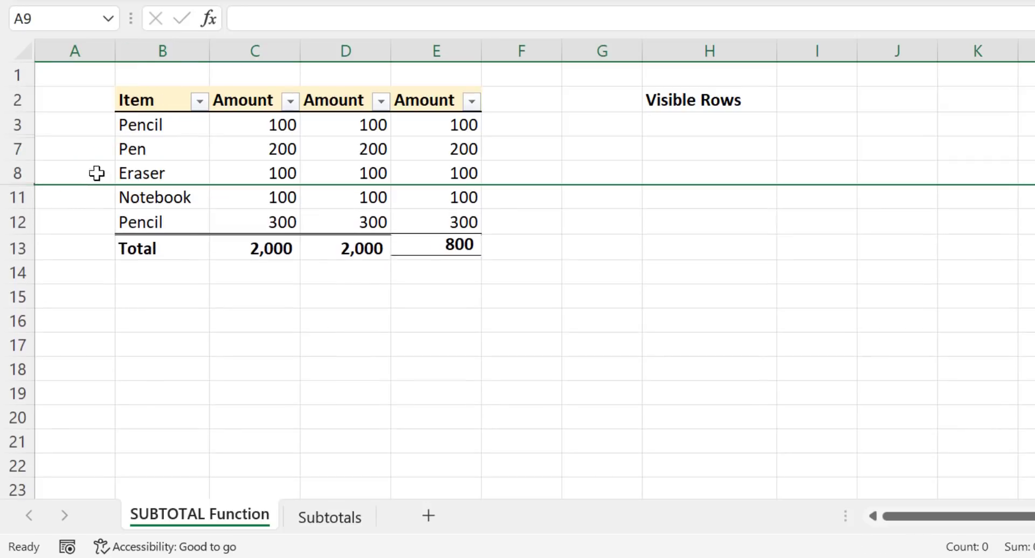
# Step: Check the SUBTOTAL formula in E13 and unhide all hidden rows between rows 3 and 13
pyautogui.click(429, 248)
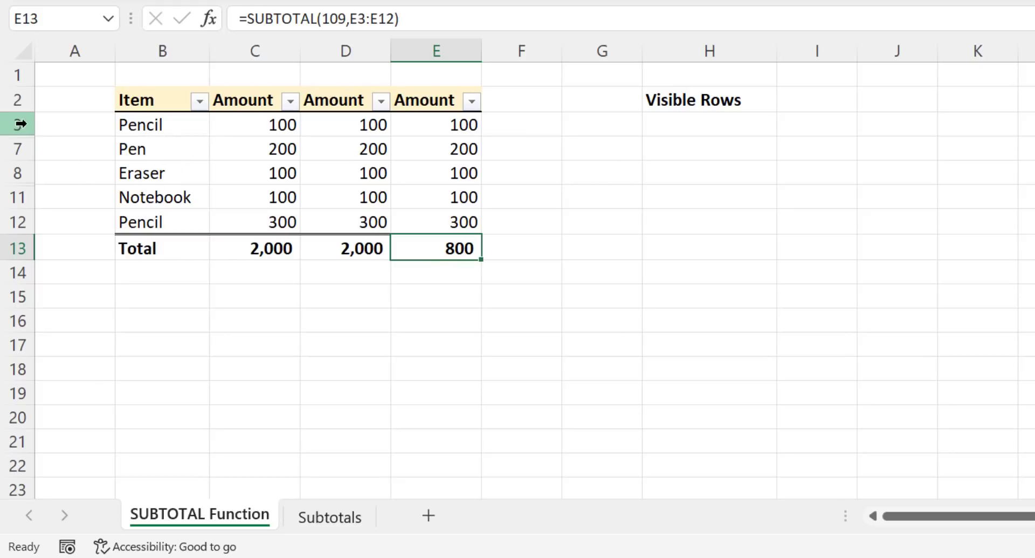
pyautogui.moveTo(16, 128); pyautogui.dragTo(22, 244)
pyautogui.rightClick(15, 222)
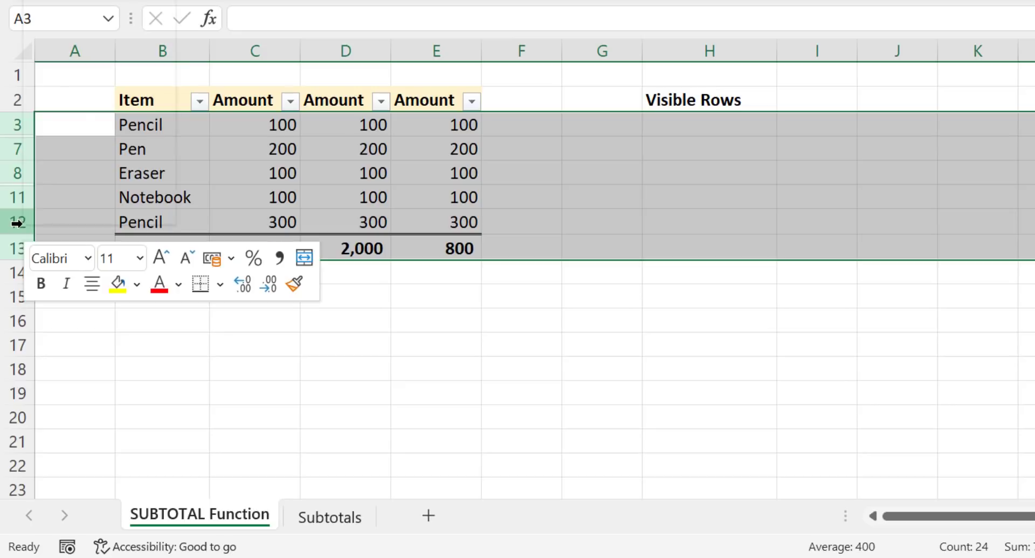
pyautogui.click(93, 208)
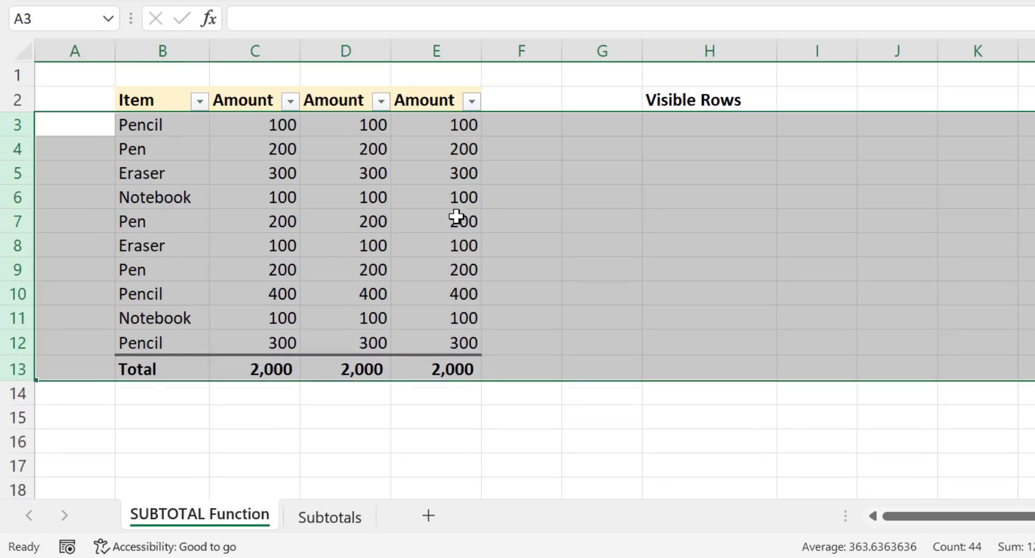
# Step: Enter a SUBTOTAL formula in I2 for B3:B12, choosing 103 - COUNTA as the function number, to count the visible rows
pyautogui.click(794, 100)
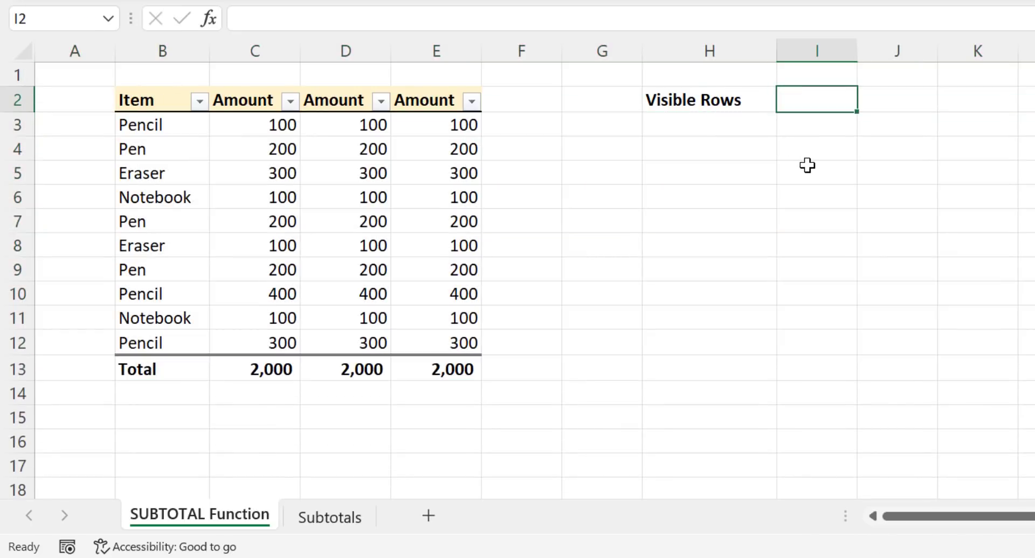
pyautogui.write('=SUBT')
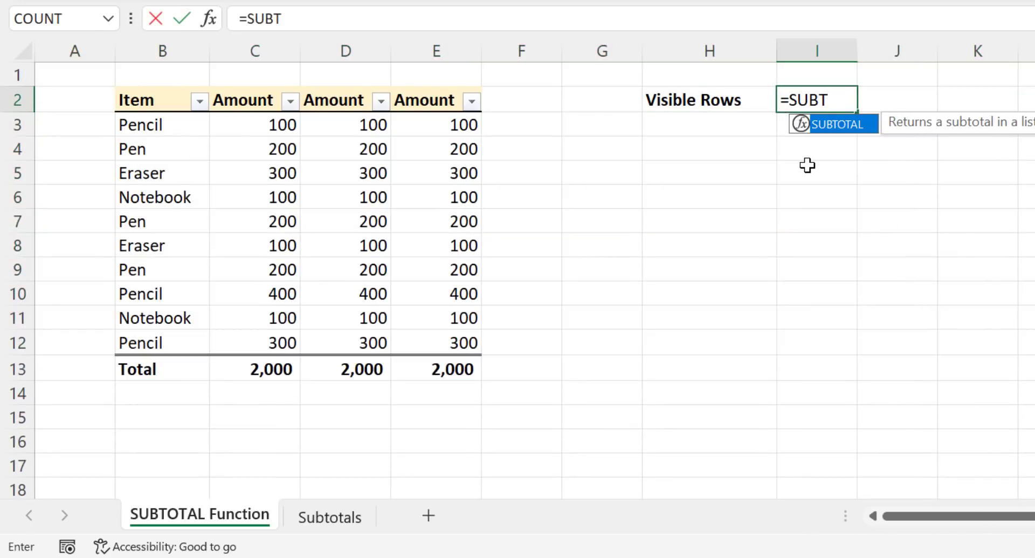
pyautogui.press('Tab')
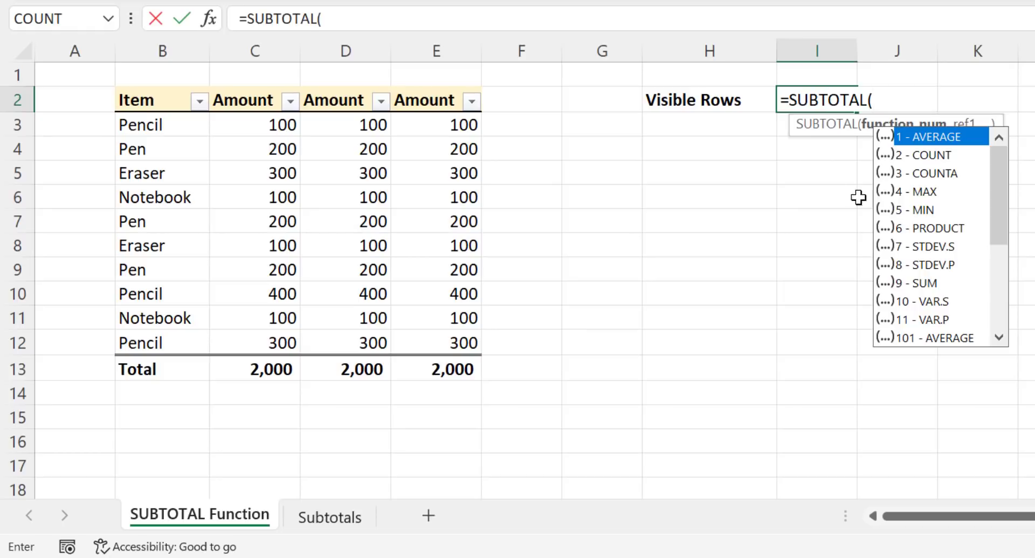
pyautogui.moveTo(1011, 183); pyautogui.dragTo(997, 280)
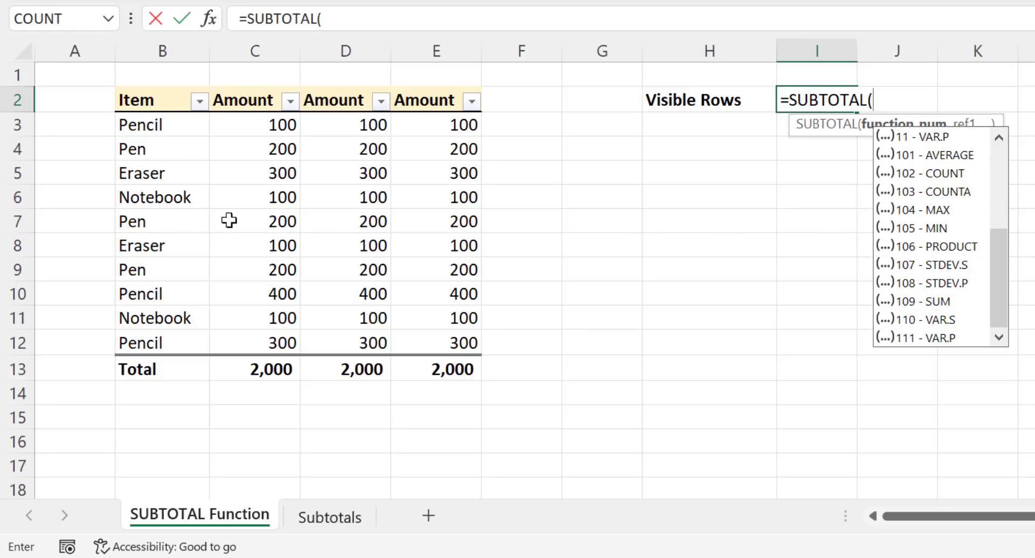
pyautogui.doubleClick(949, 192)
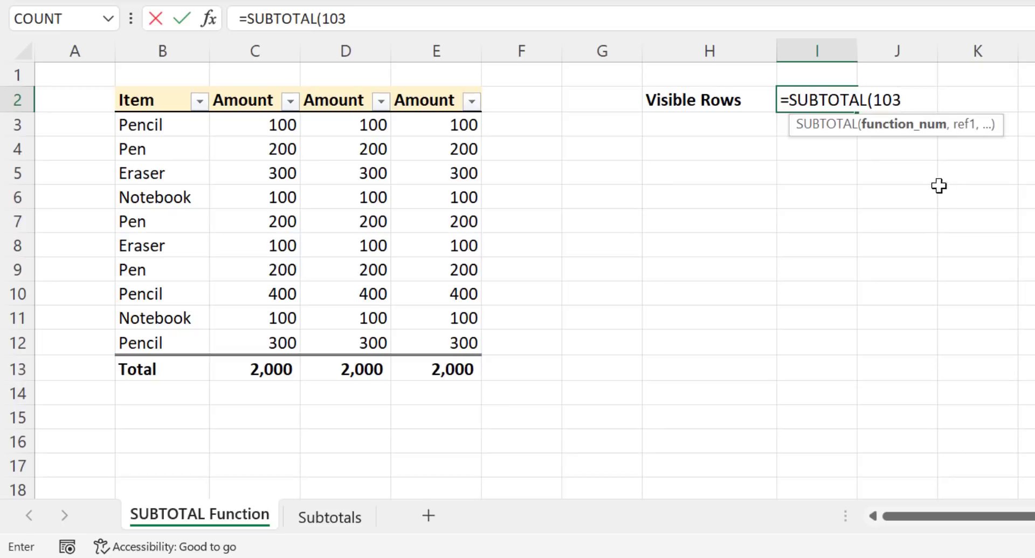
pyautogui.write(',')
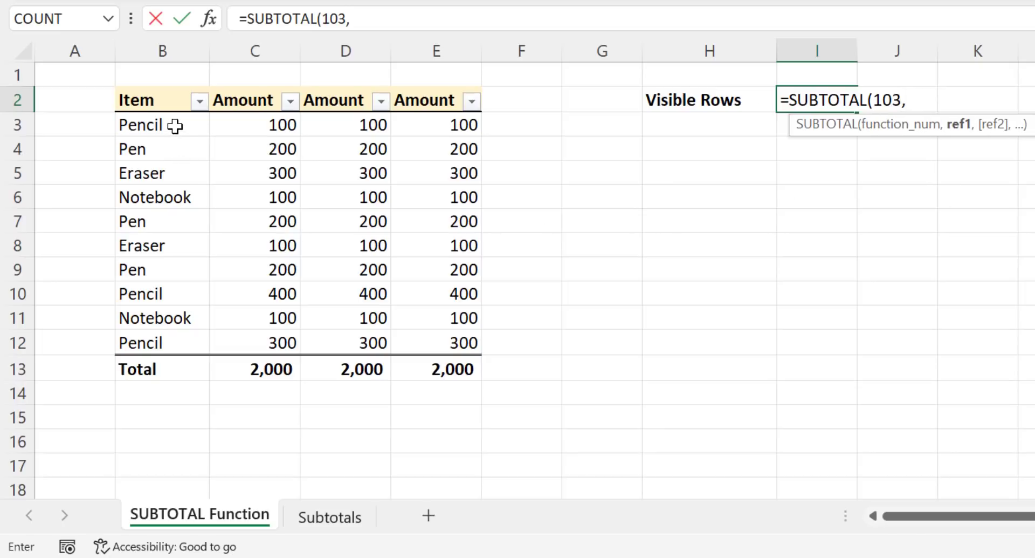
pyautogui.moveTo(176, 126); pyautogui.dragTo(185, 341)
pyautogui.press('Return')
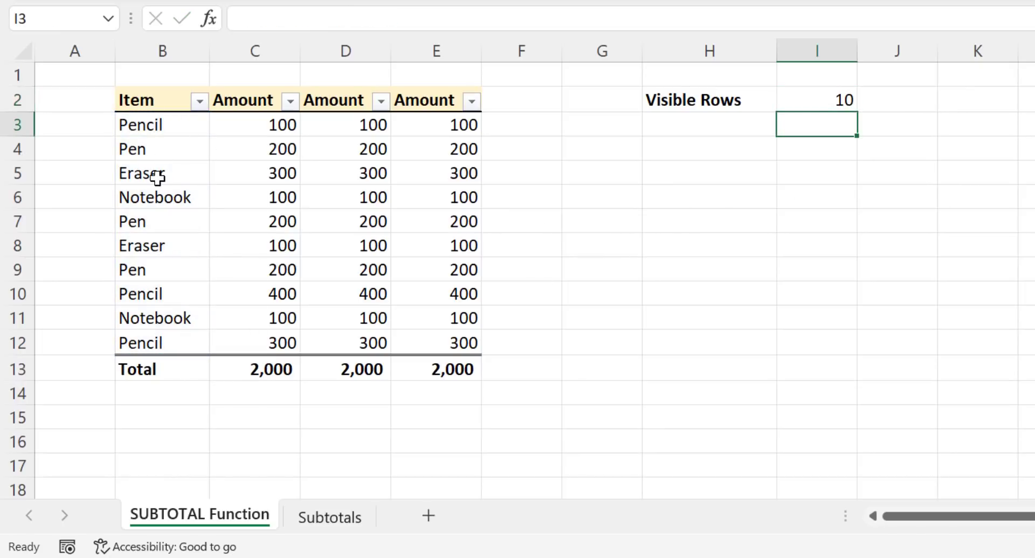
# Step: Filter the Item column to exclude Eraser and Notebook, and compare the listed items with the visible row count in I2
pyautogui.click(199, 101)
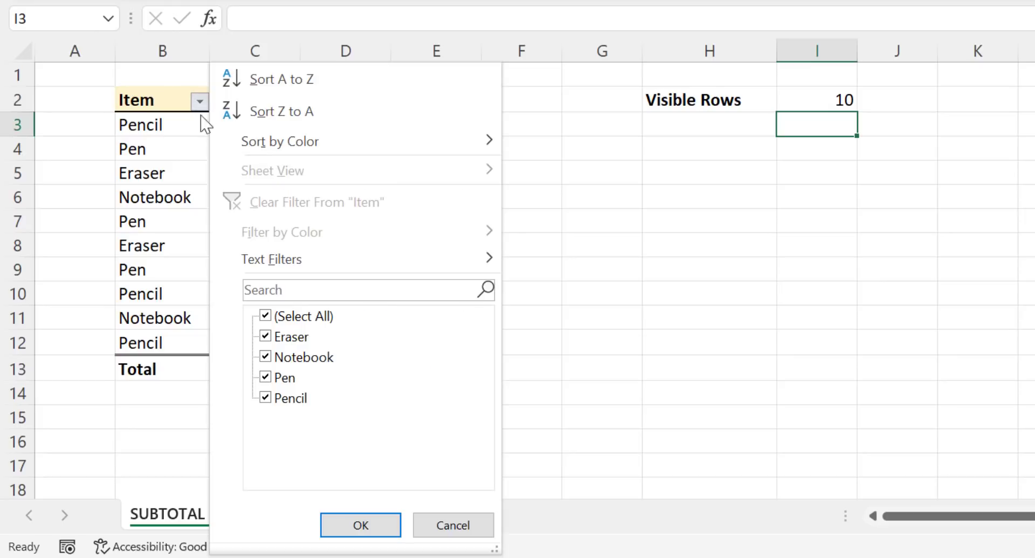
pyautogui.click(265, 336)
pyautogui.click(267, 358)
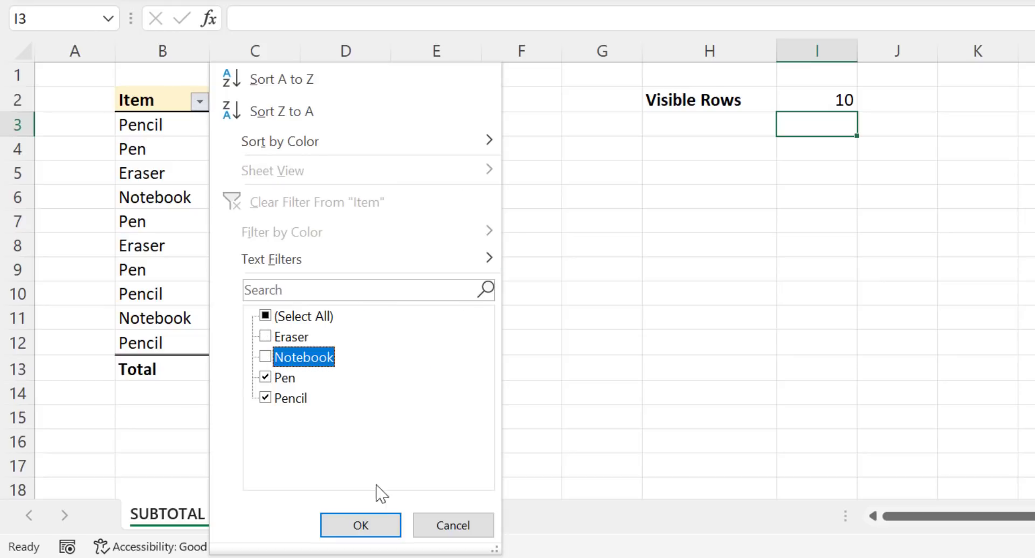
pyautogui.click(377, 523)
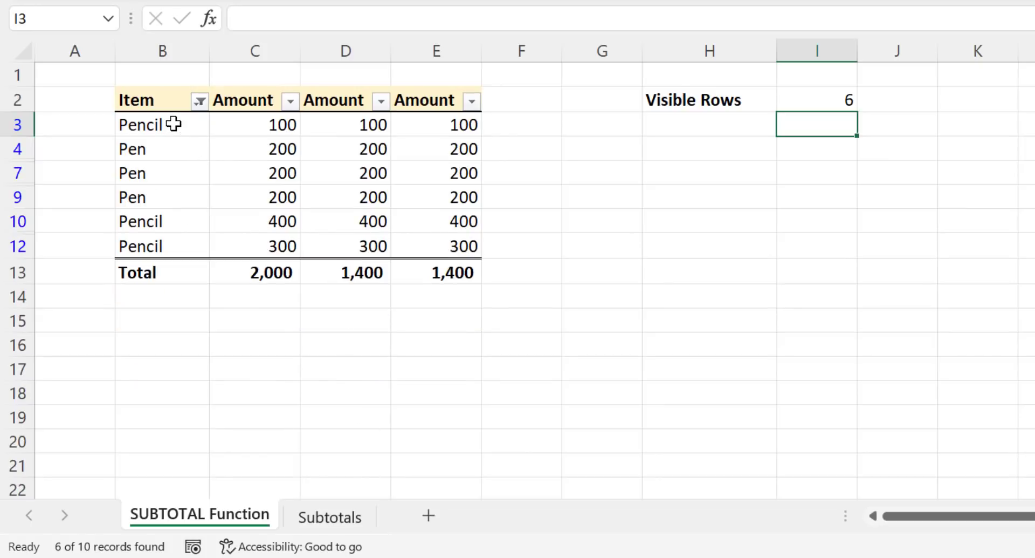
pyautogui.moveTo(174, 124); pyautogui.dragTo(187, 250)
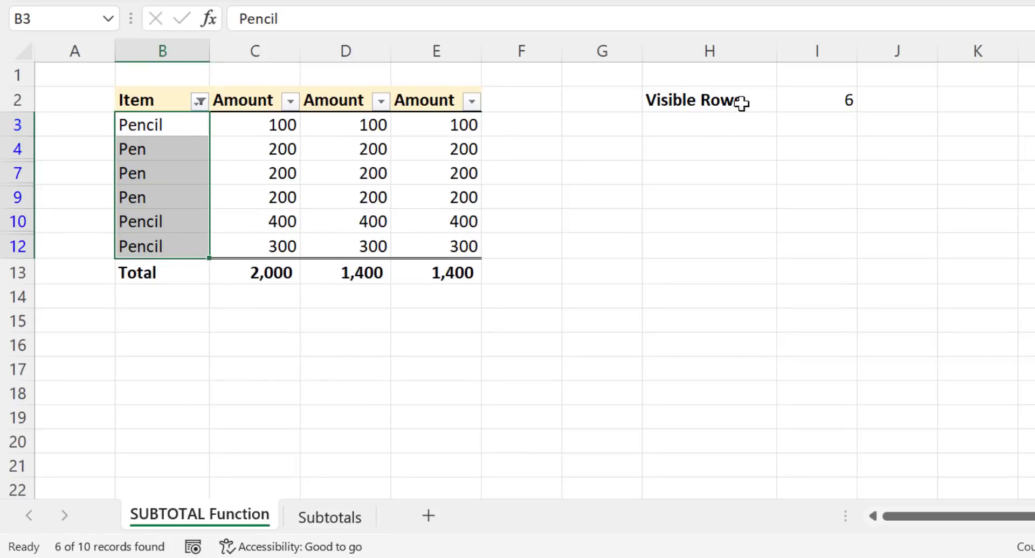
pyautogui.click(826, 103)
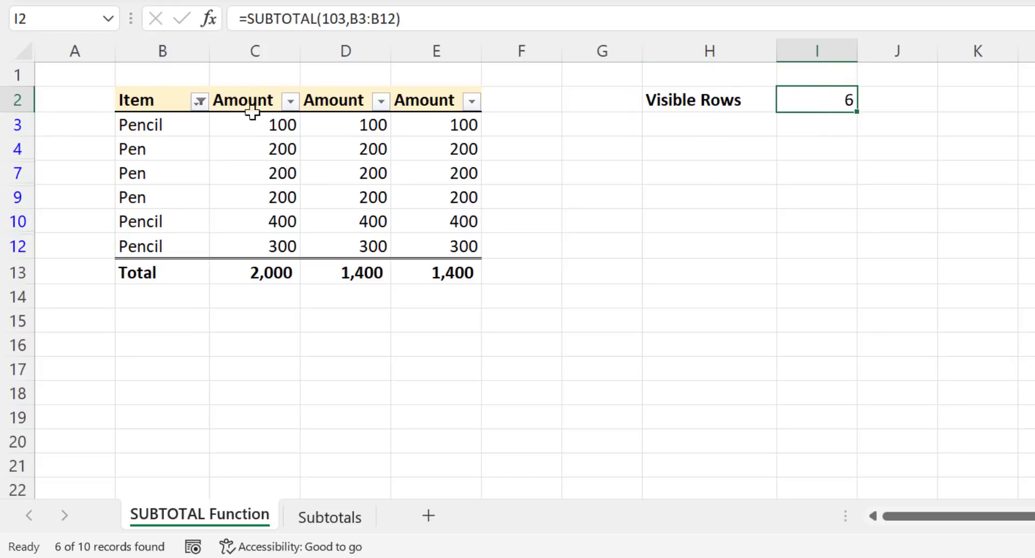
# Step: Include Eraser in the Item column filter again
pyautogui.click(200, 102)
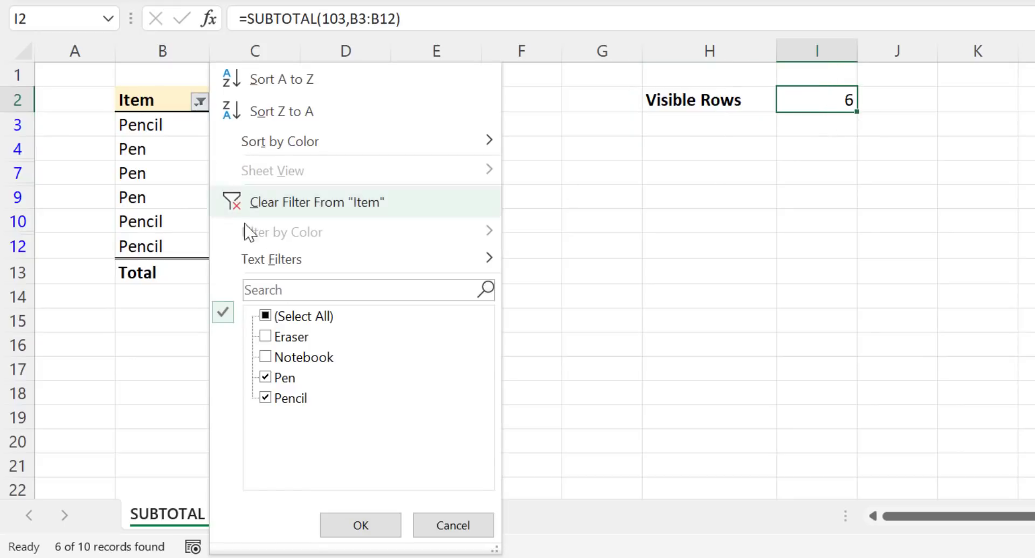
pyautogui.click(269, 339)
pyautogui.click(361, 524)
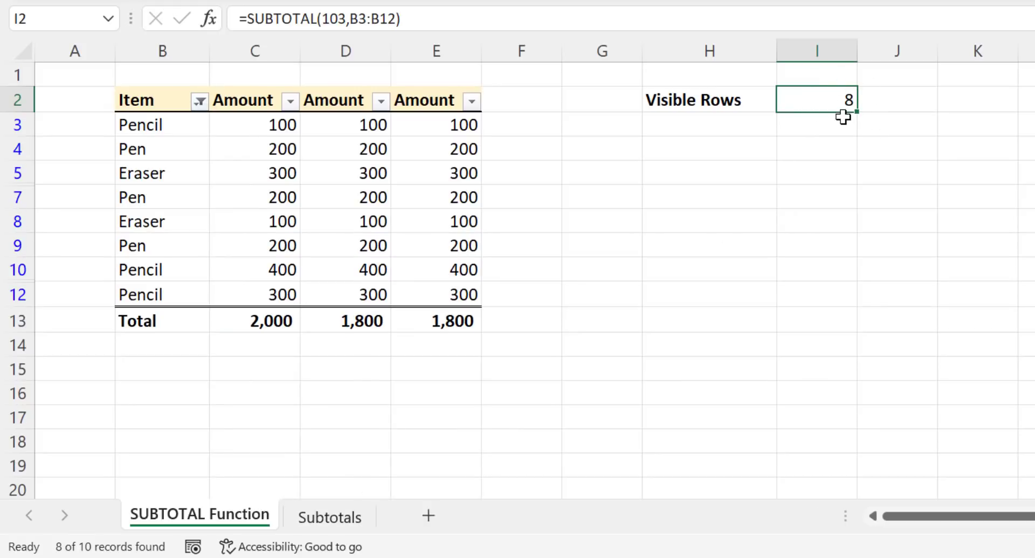
# Step: Open the Subtotals sheet and examine the yearly total formulas in C6, C11 and C16
pyautogui.click(324, 516)
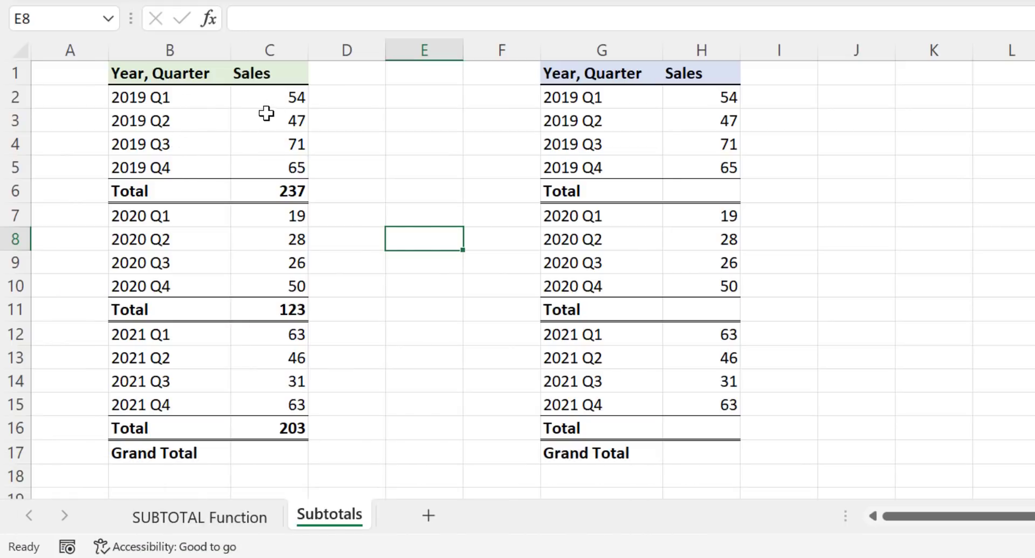
pyautogui.click(265, 191)
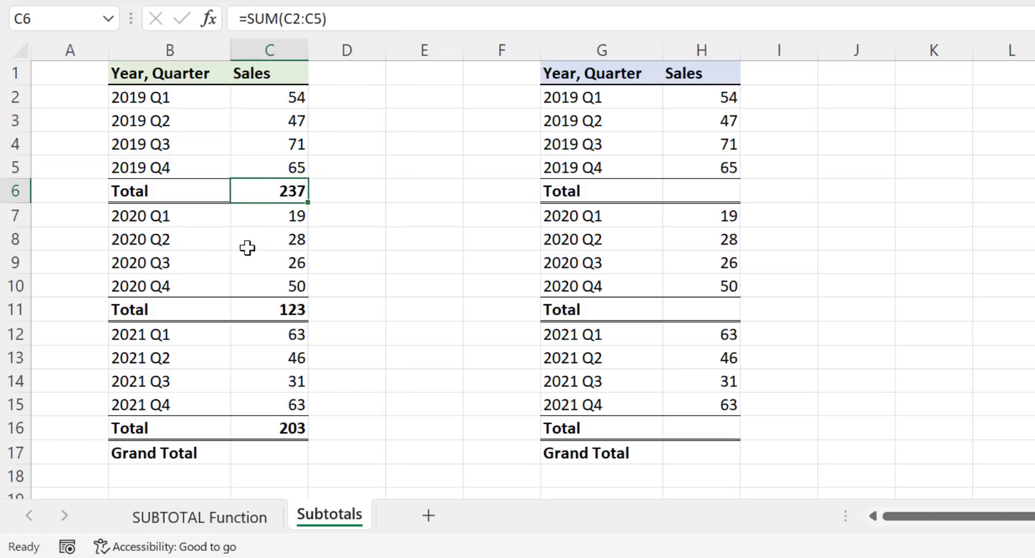
pyautogui.click(284, 298)
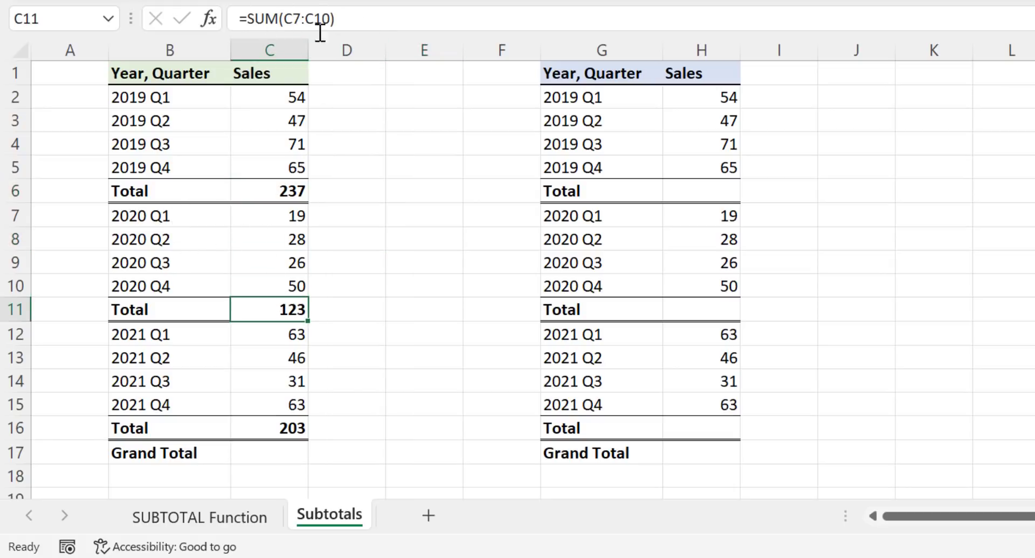
pyautogui.click(273, 428)
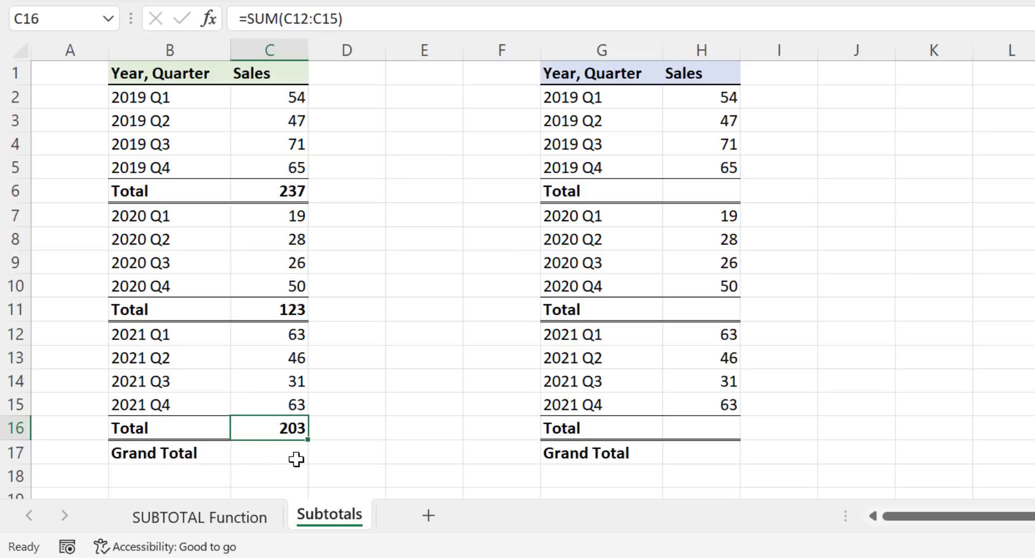
# Step: Enter a SUM formula for C2:C16 in the Grand Total cell C17
pyautogui.click(267, 461)
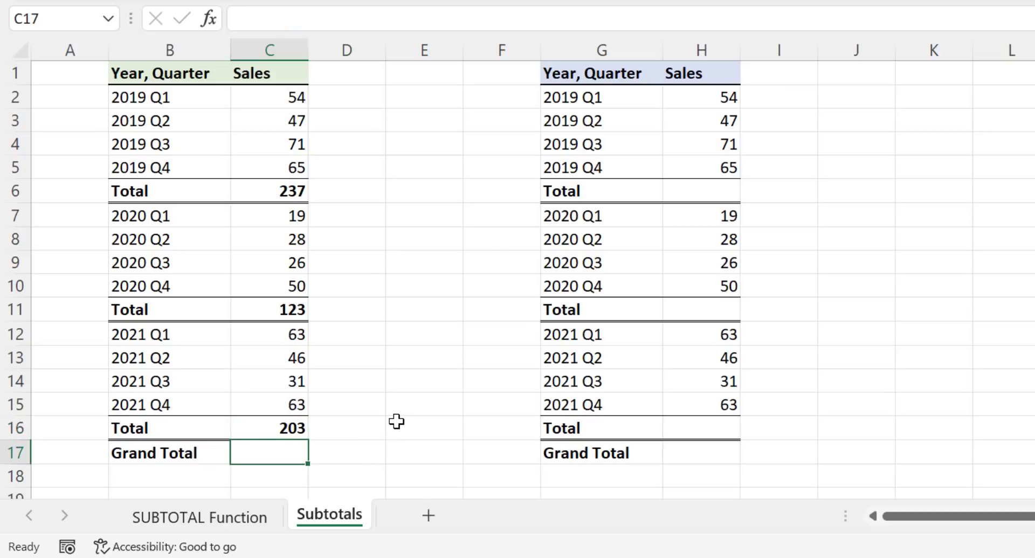
pyautogui.write('=SU')
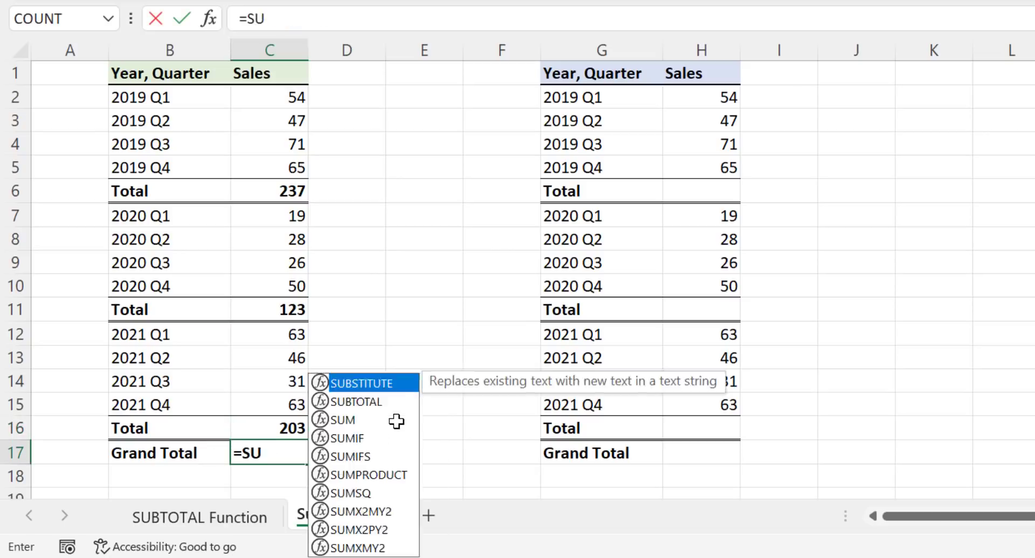
pyautogui.write('M(')
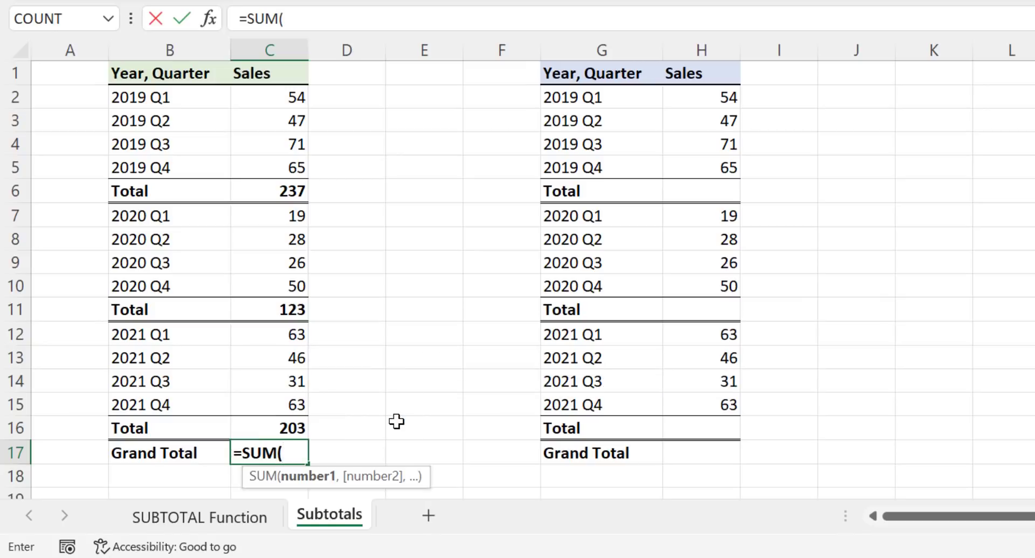
pyautogui.moveTo(275, 103); pyautogui.dragTo(273, 421)
pyautogui.press('Return')
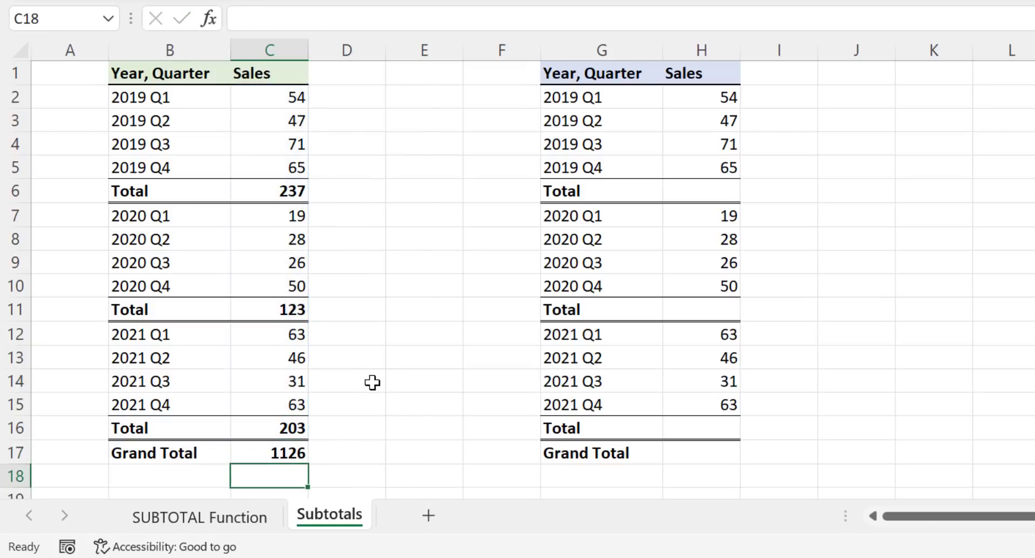
# Step: Compare the Grand Total formula in C17 with the yearly totals in C6, C11 and C16 to check for double counting
pyautogui.click(267, 454)
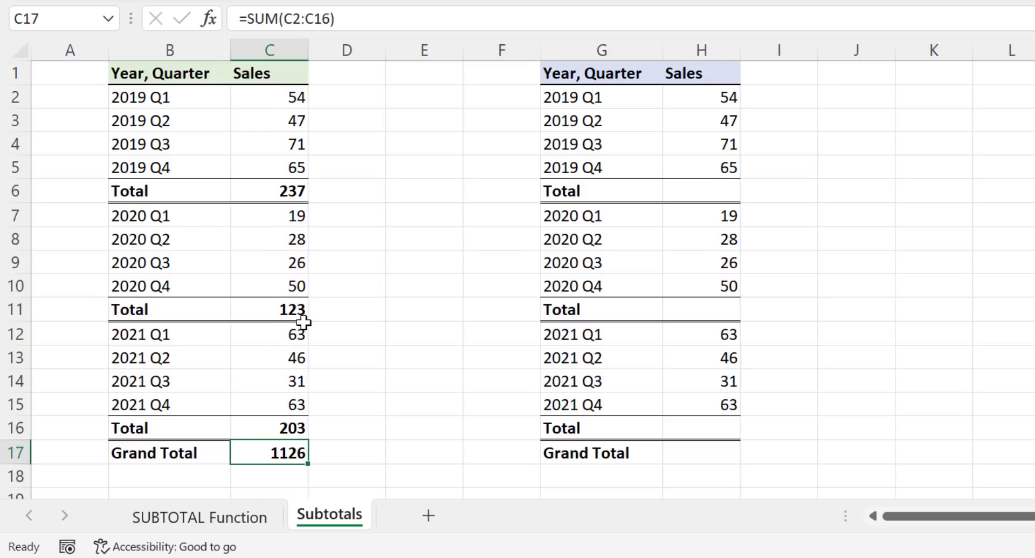
pyautogui.click(268, 189)
pyautogui.click(280, 309)
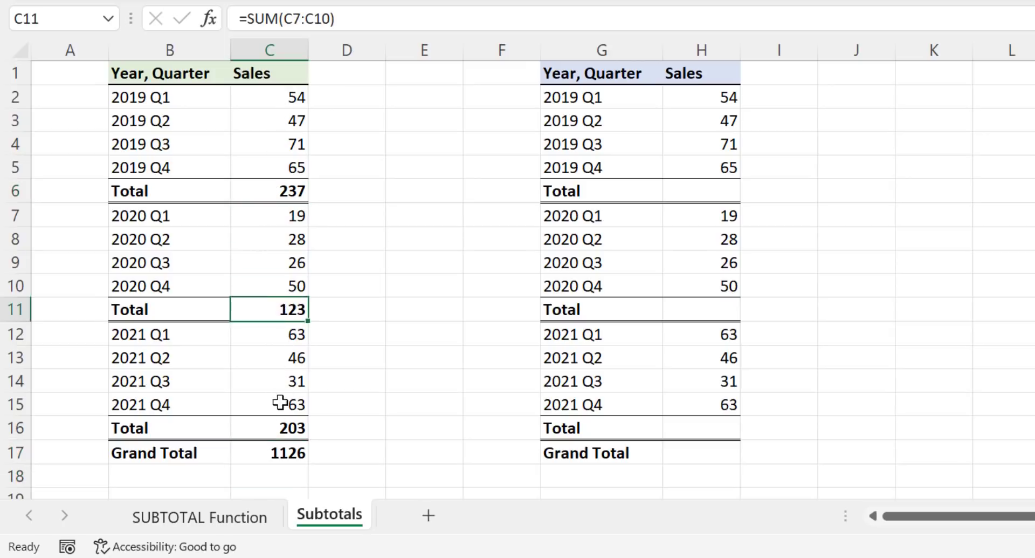
pyautogui.click(277, 425)
pyautogui.click(273, 454)
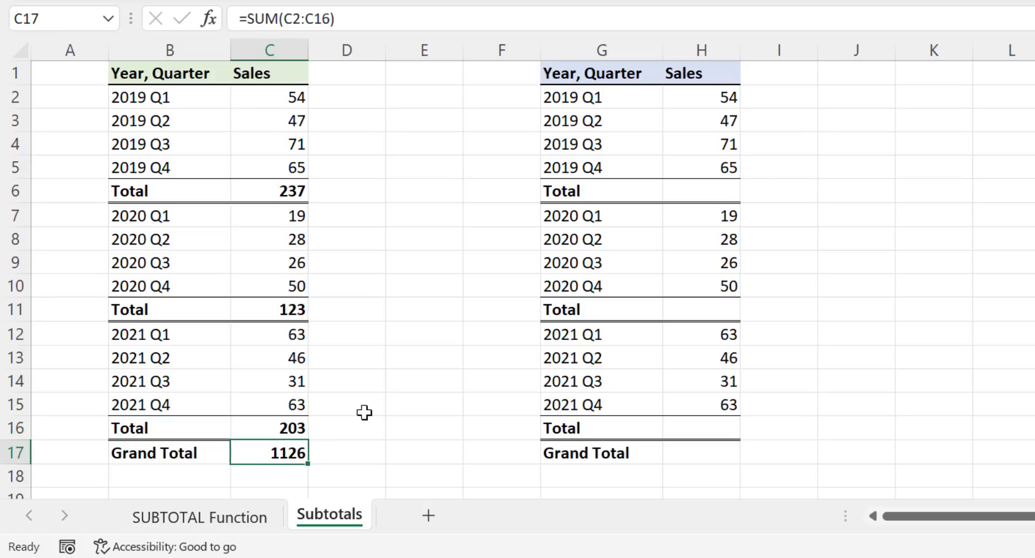
# Step: Replace the Grand Total formula in C17 with a SUM of only the yearly totals C6, C11 and C16
pyautogui.press('Delete')
pyautogui.write('=SUM(')
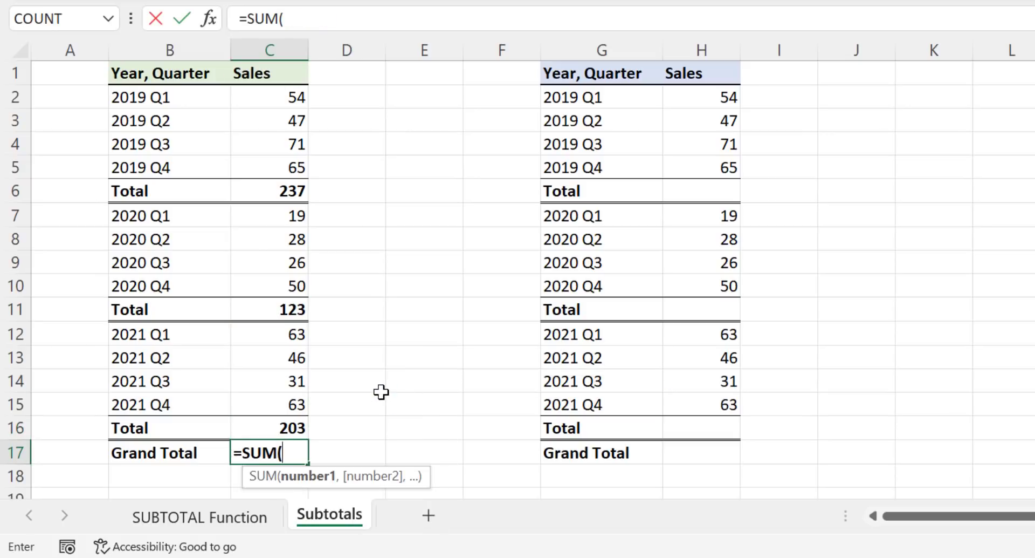
pyautogui.click(279, 187)
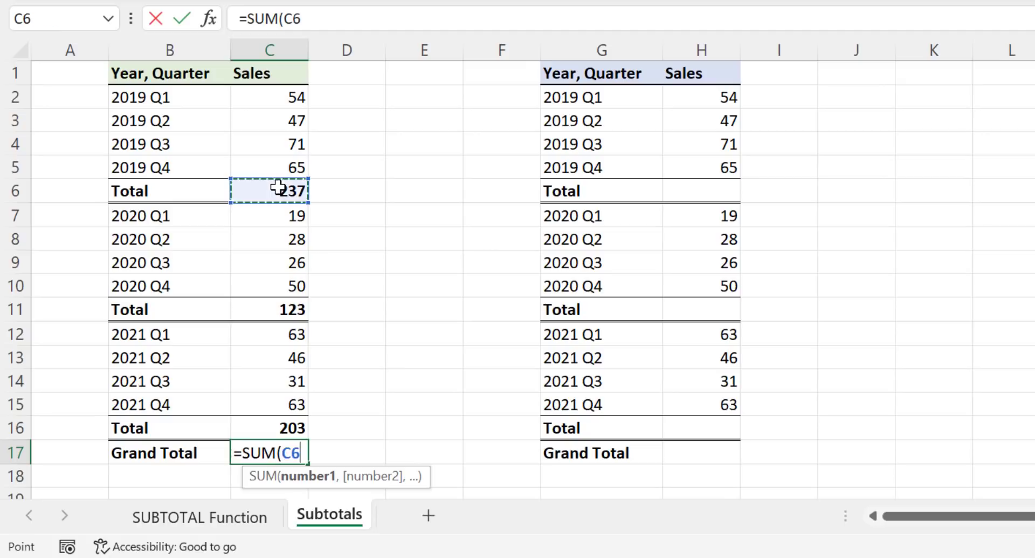
pyautogui.write(',')
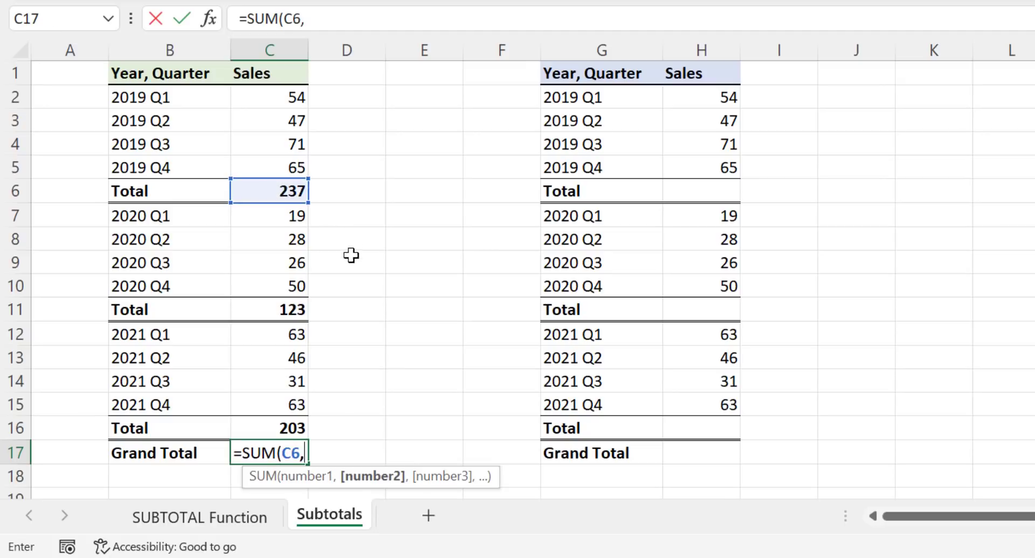
pyautogui.click(263, 309)
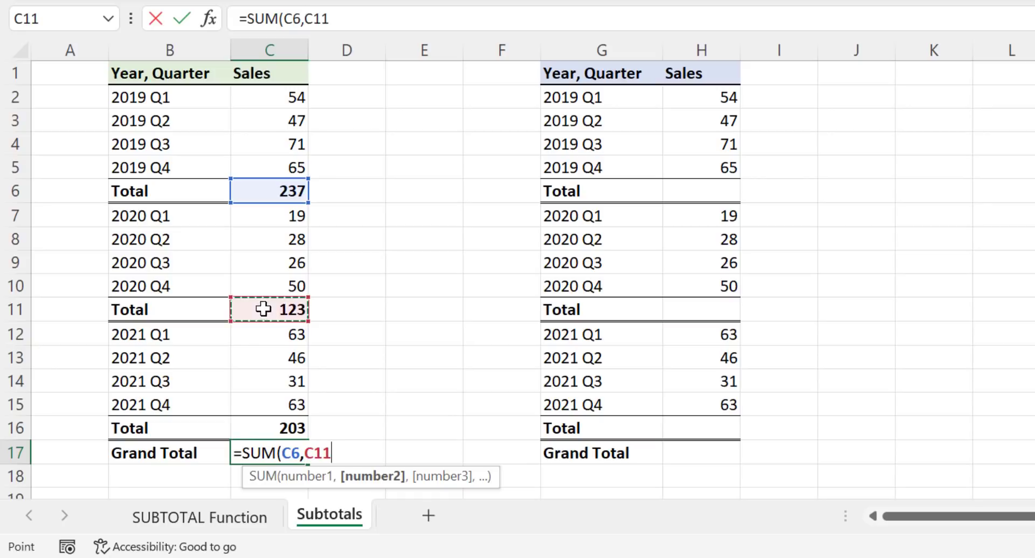
pyautogui.write(',')
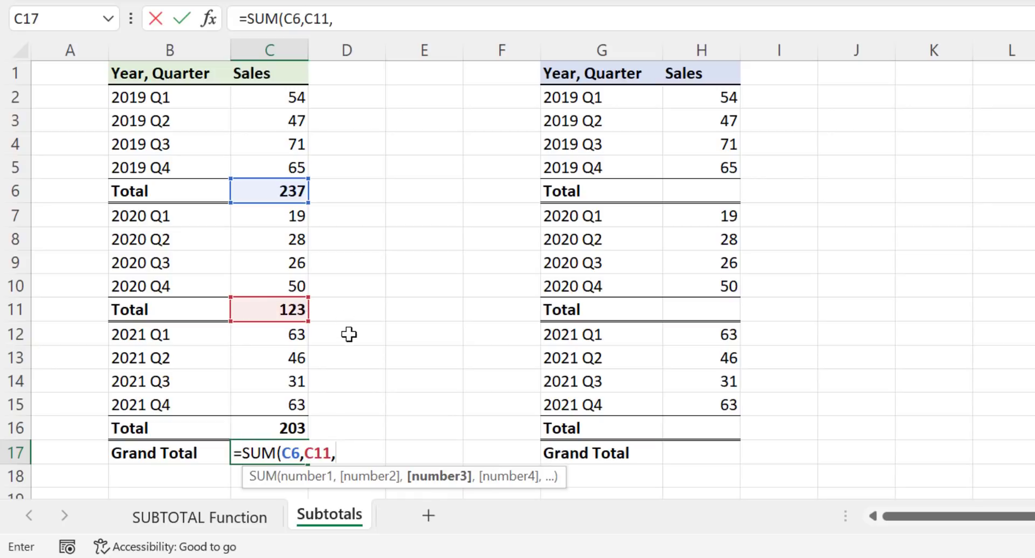
pyautogui.click(270, 425)
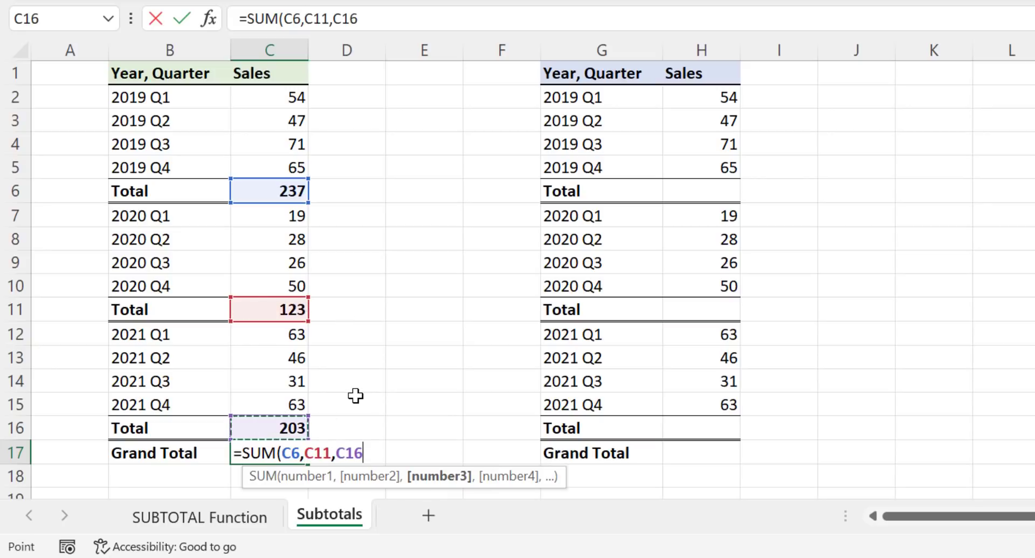
pyautogui.press('Return')
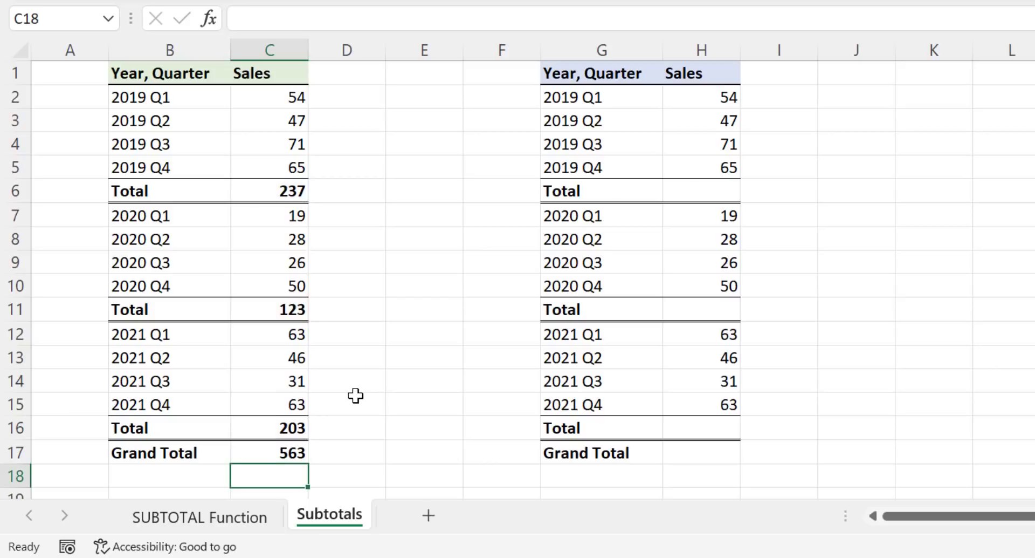
# Step: Examine the Grand Total formula in C17 and the yearly total cells that it references
pyautogui.click(274, 454)
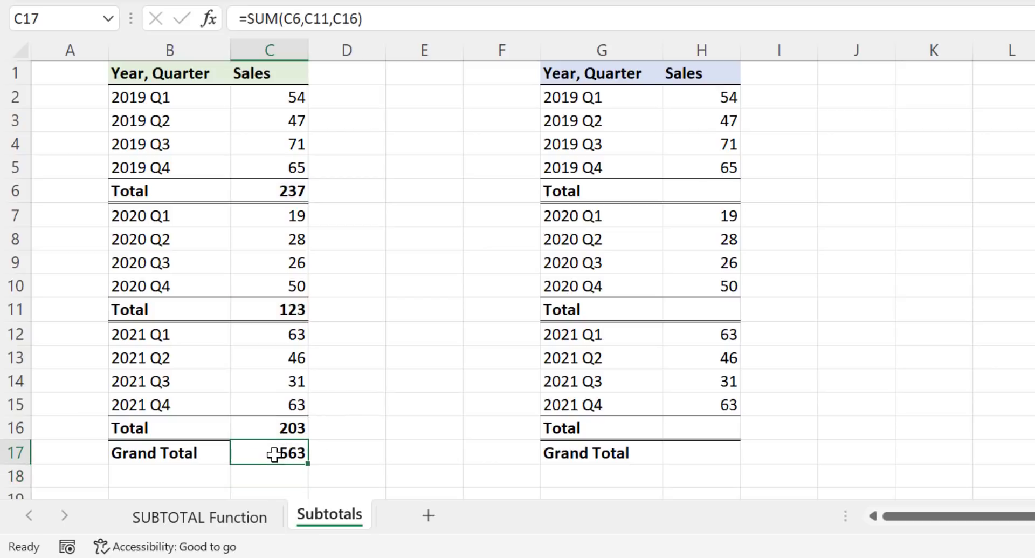
pyautogui.click(376, 19)
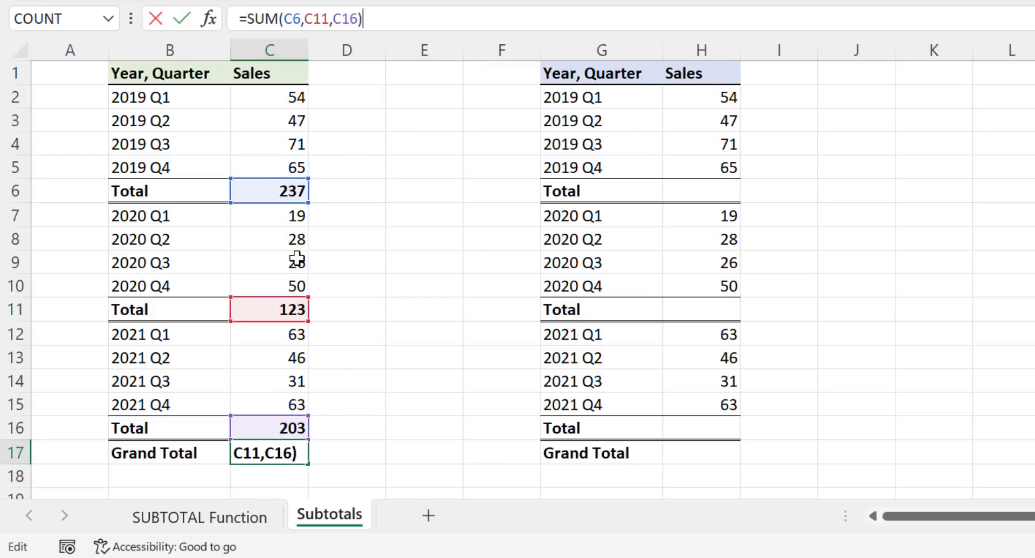
pyautogui.press('Escape')
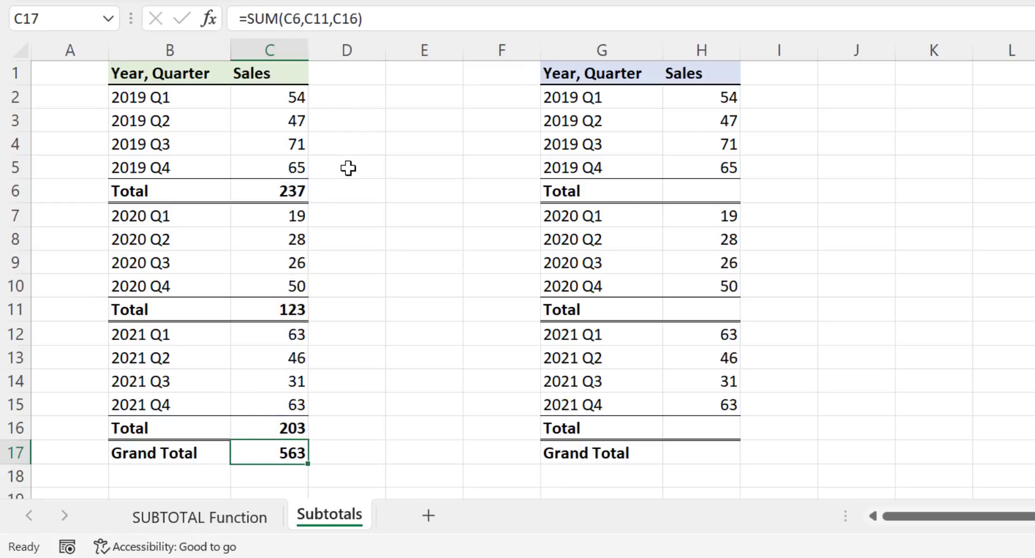
pyautogui.scroll(-3, 205, 351)
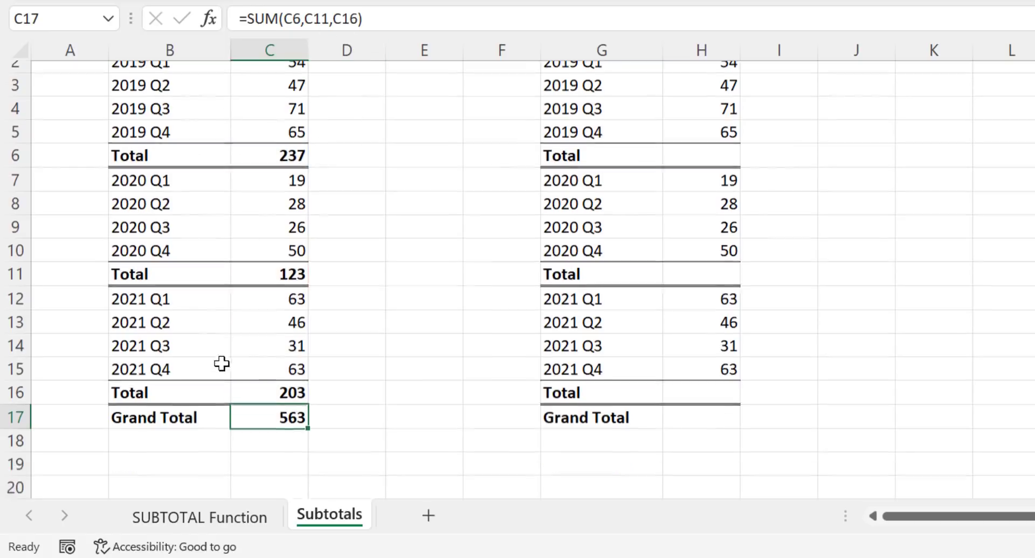
pyautogui.scroll(3, 204, 364)
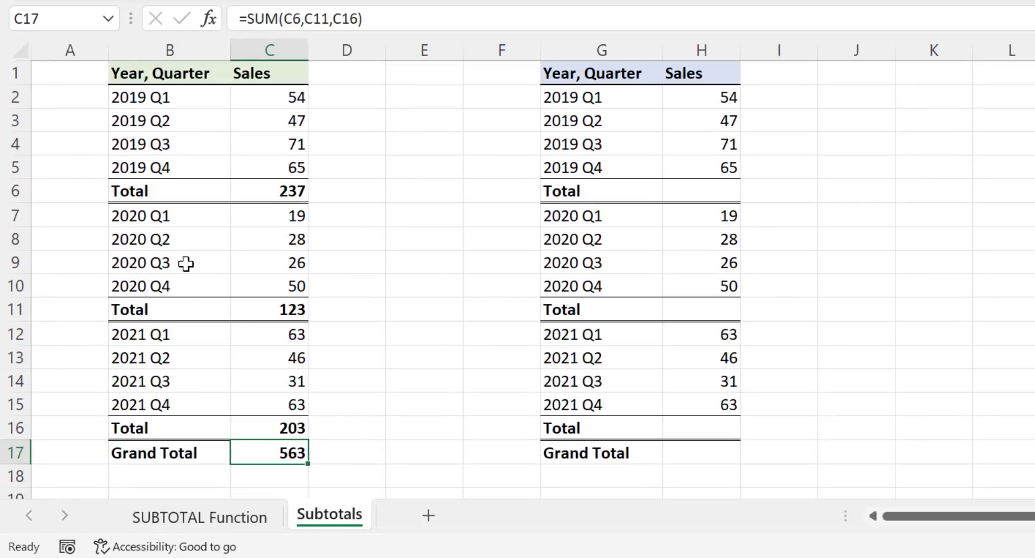
pyautogui.scroll(-5, 203, 312)
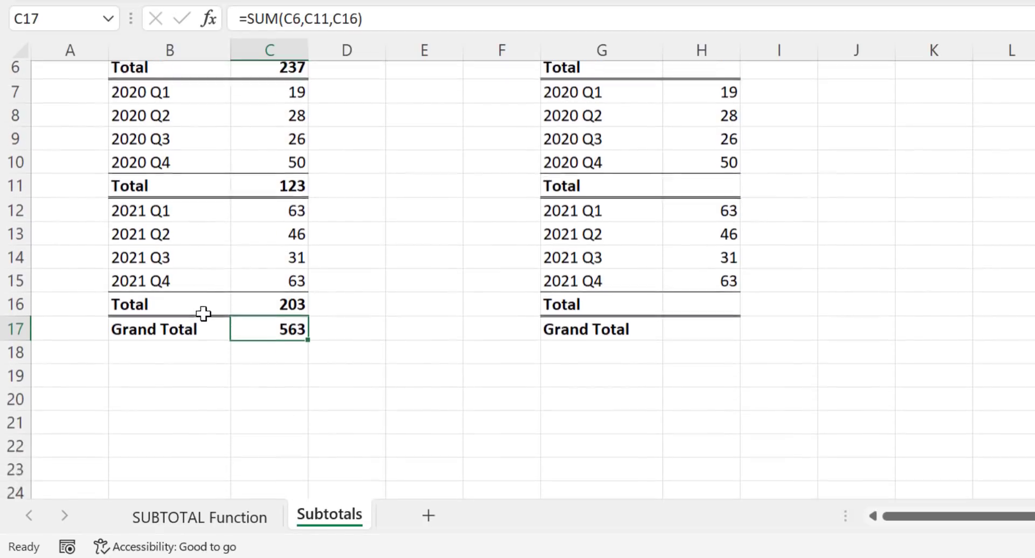
pyautogui.scroll(5, 227, 346)
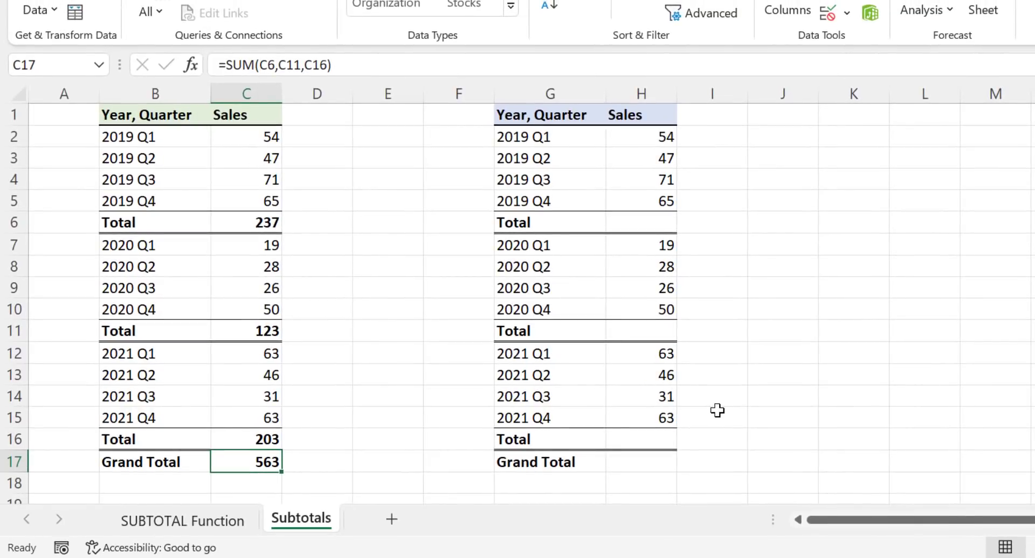
# Step: Enter a SUBTOTAL formula in H6 using function number 109 (SUM) on the 2019 quarters H2:H5
pyautogui.click(640, 227)
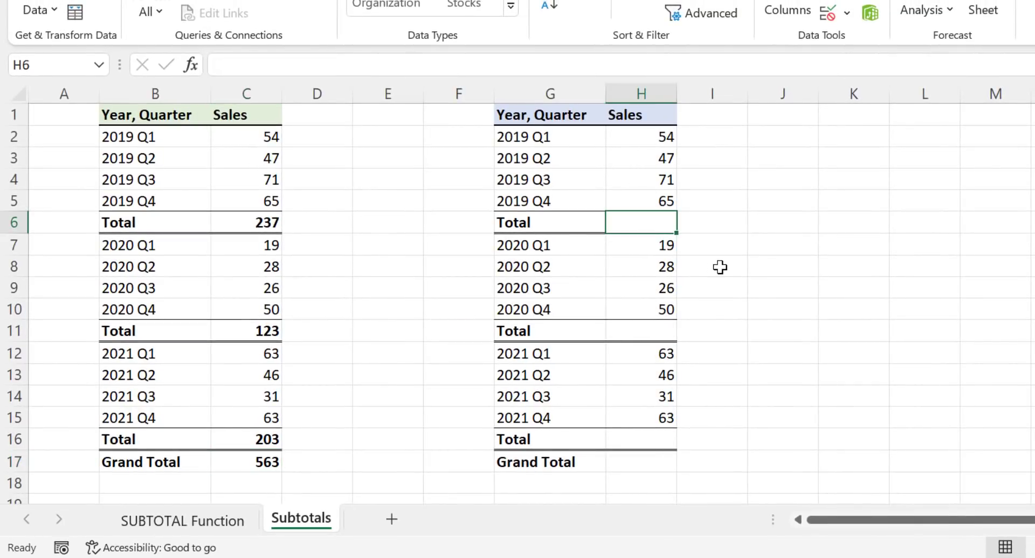
pyautogui.write('=SUBTO')
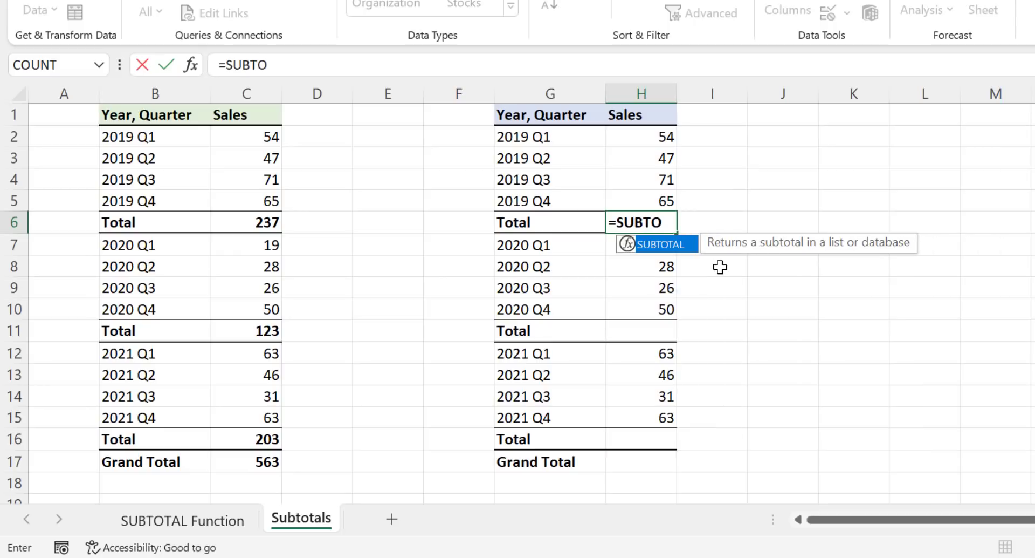
pyautogui.press('Tab')
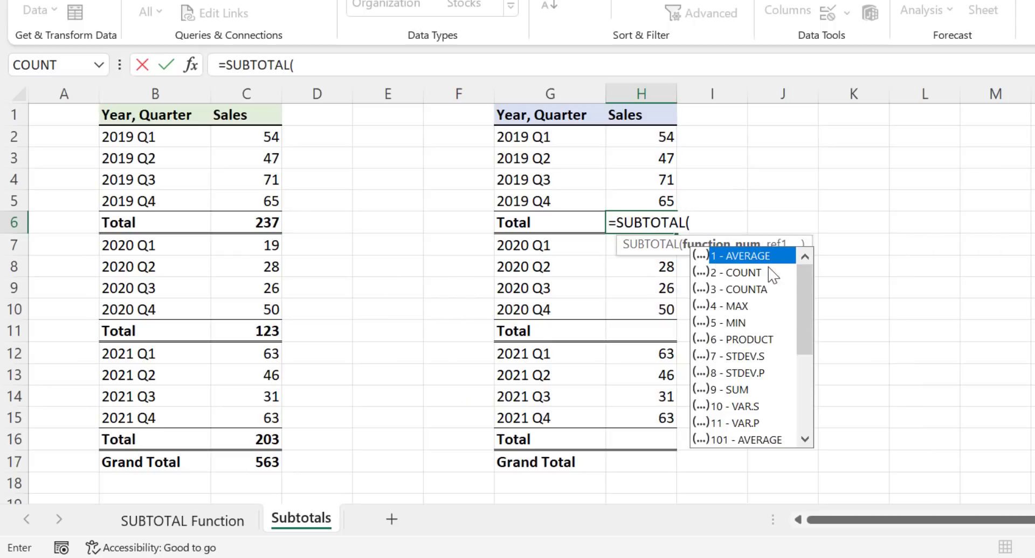
pyautogui.moveTo(804, 284); pyautogui.dragTo(801, 368)
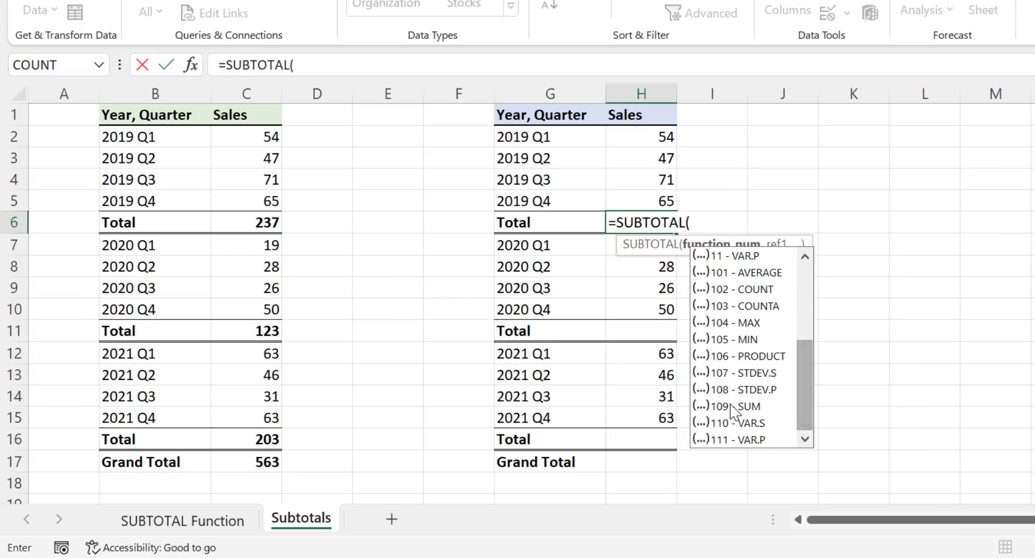
pyautogui.doubleClick(748, 408)
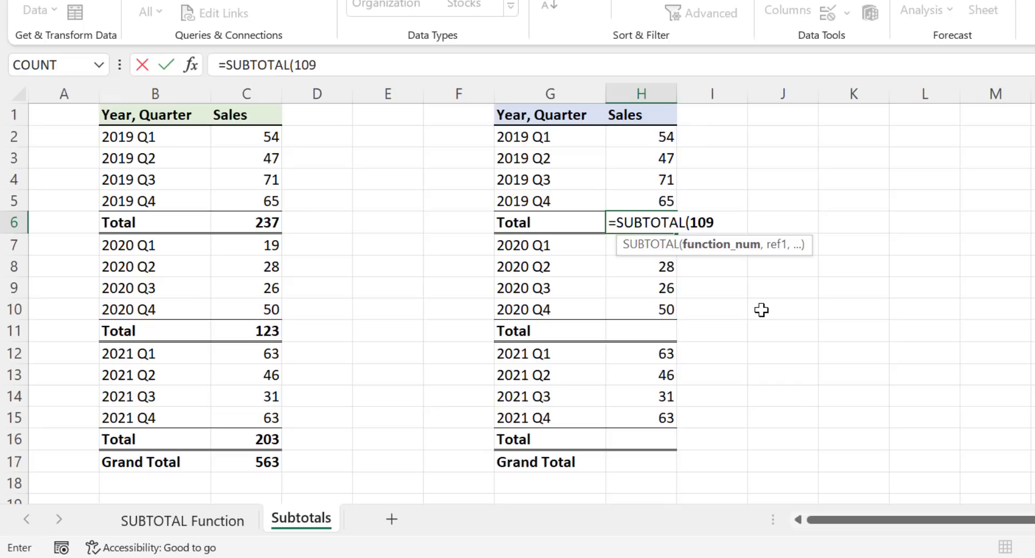
pyautogui.write(',')
pyautogui.moveTo(651, 132); pyautogui.dragTo(658, 201)
pyautogui.press('Return')
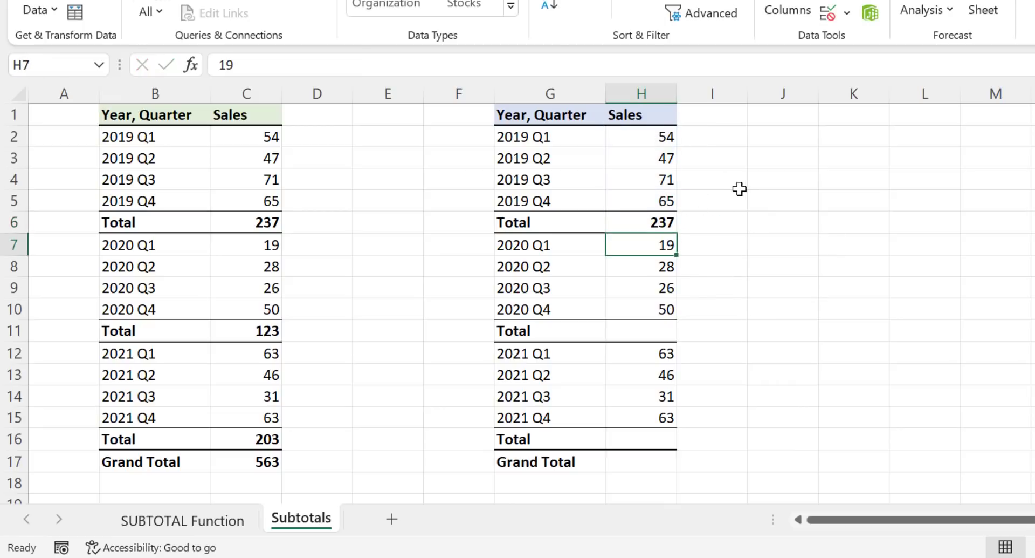
# Step: Copy the SUBTOTAL formula from H6 into the 2020 and 2021 total cells H11 and H16
pyautogui.rightClick(630, 220)
pyautogui.click(744, 24)
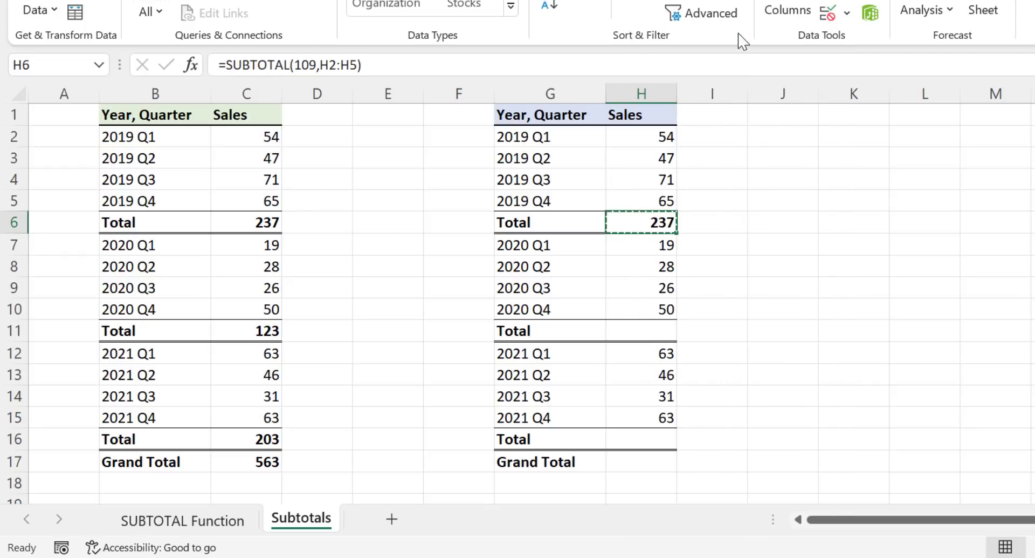
pyautogui.rightClick(646, 328)
pyautogui.click(684, 83)
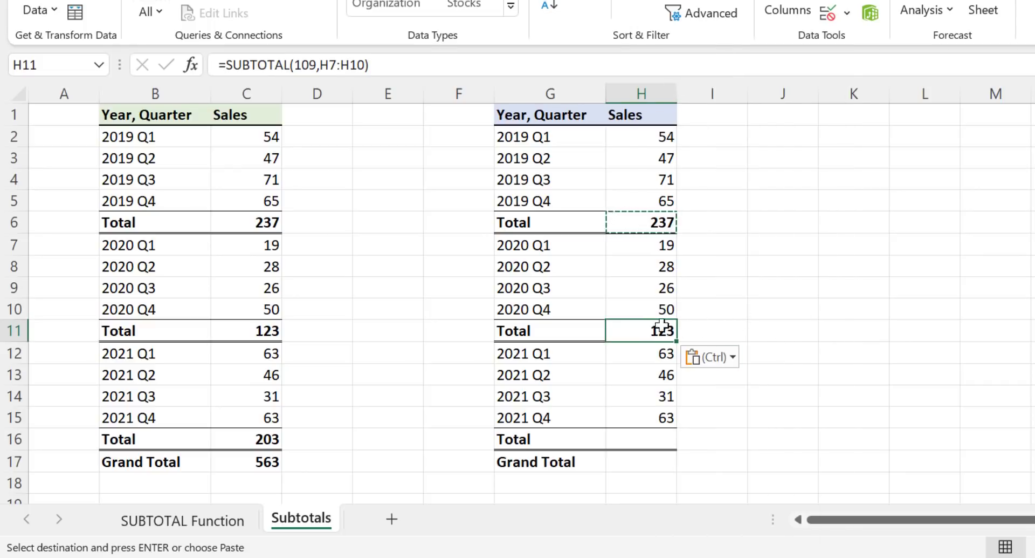
pyautogui.hotkey('ctrl', 'c')
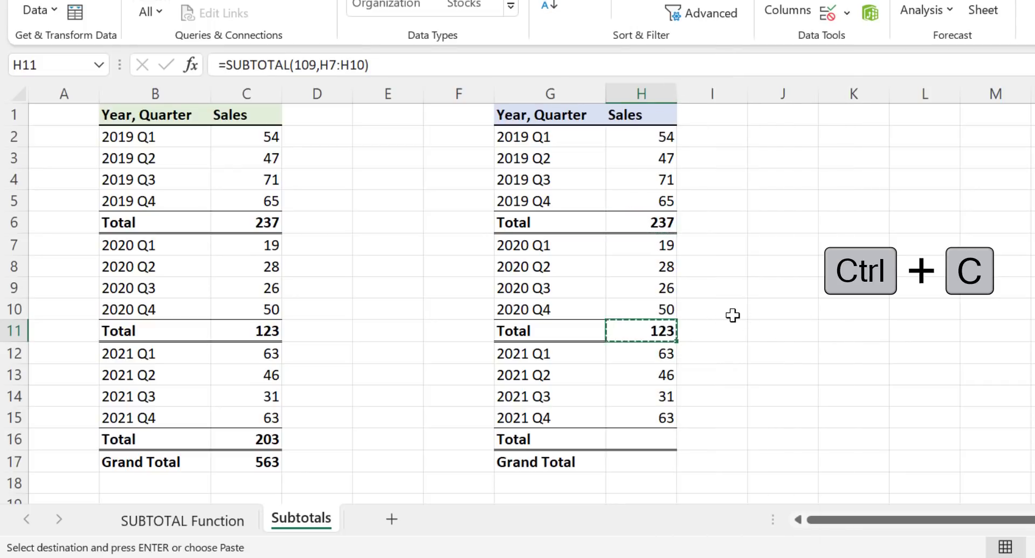
pyautogui.click(659, 440)
pyautogui.hotkey('ctrl', 'v')
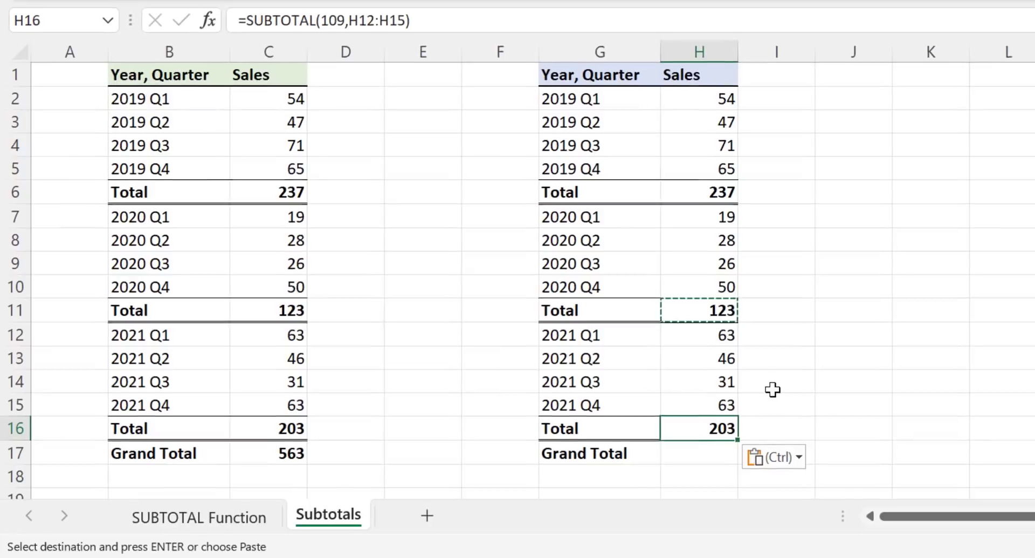
# Step: Enter =SUBTOTAL(109,H2:H16) in the Grand Total cell H17 and review the formula
pyautogui.click(696, 449)
pyautogui.write('=')
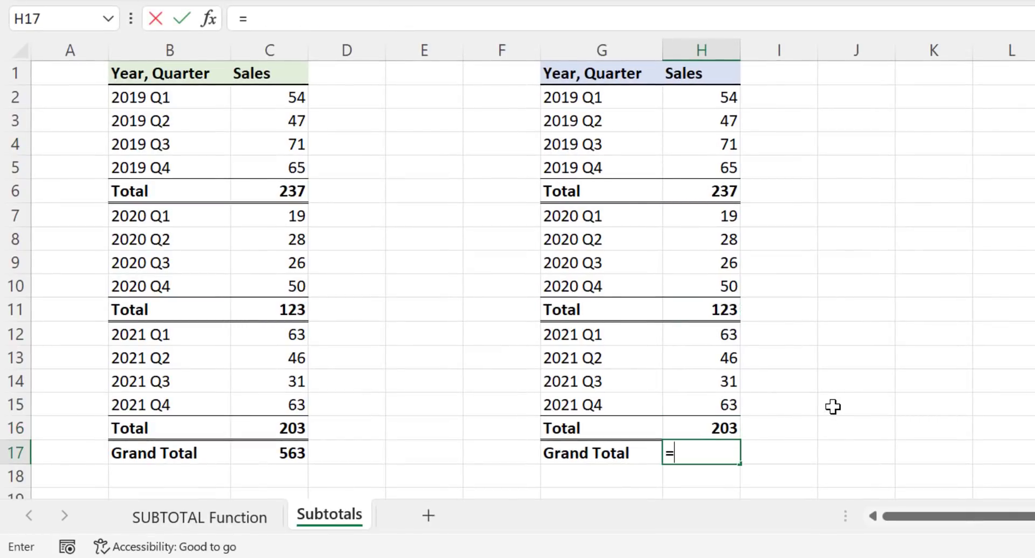
pyautogui.write('SUBT')
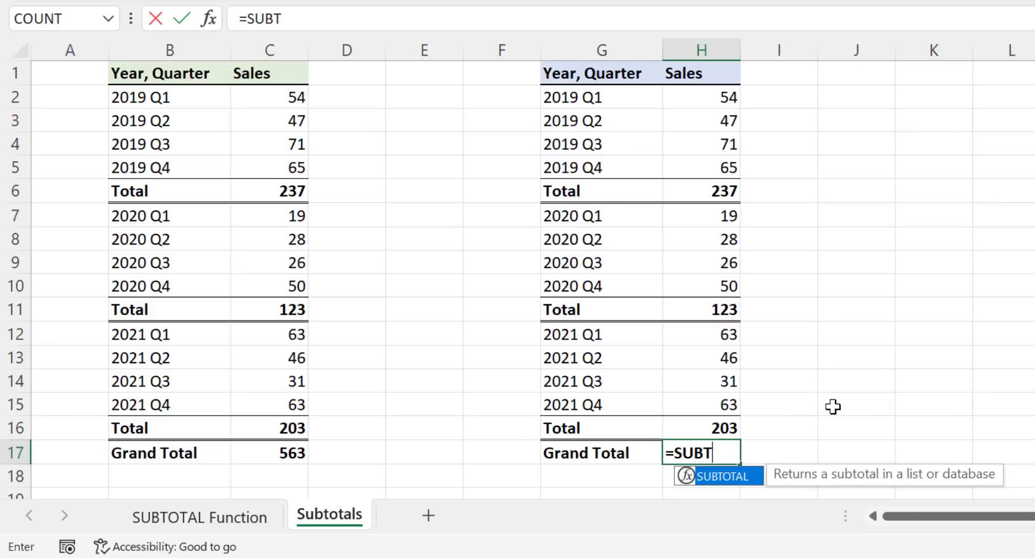
pyautogui.doubleClick(736, 477)
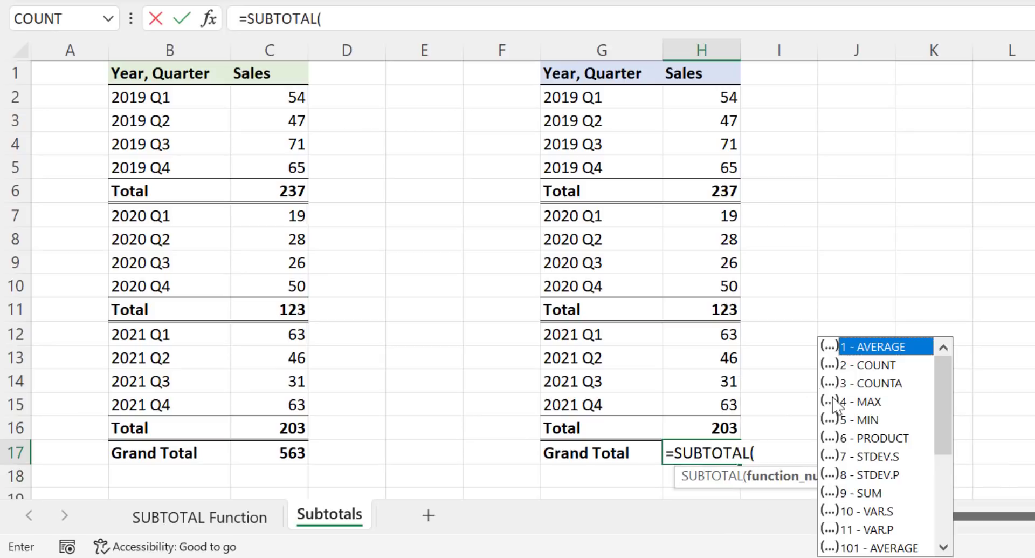
pyautogui.moveTo(942, 417); pyautogui.dragTo(937, 500)
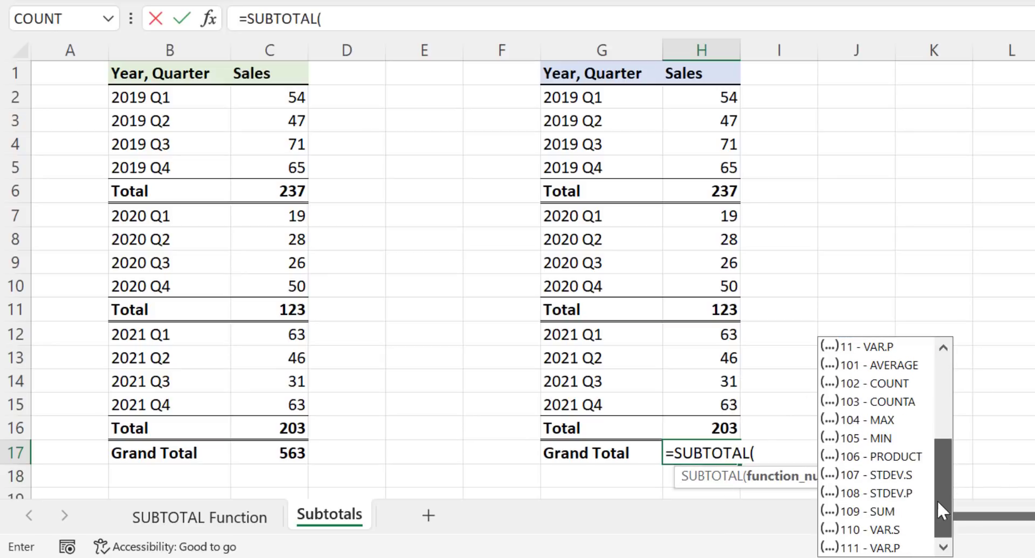
pyautogui.doubleClick(878, 511)
pyautogui.write(',')
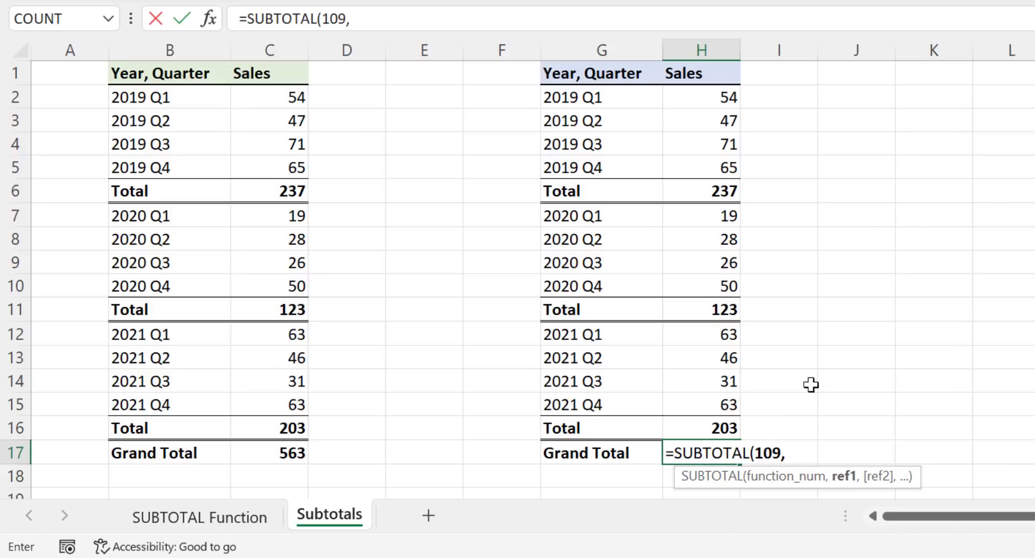
pyautogui.moveTo(711, 100); pyautogui.dragTo(733, 426)
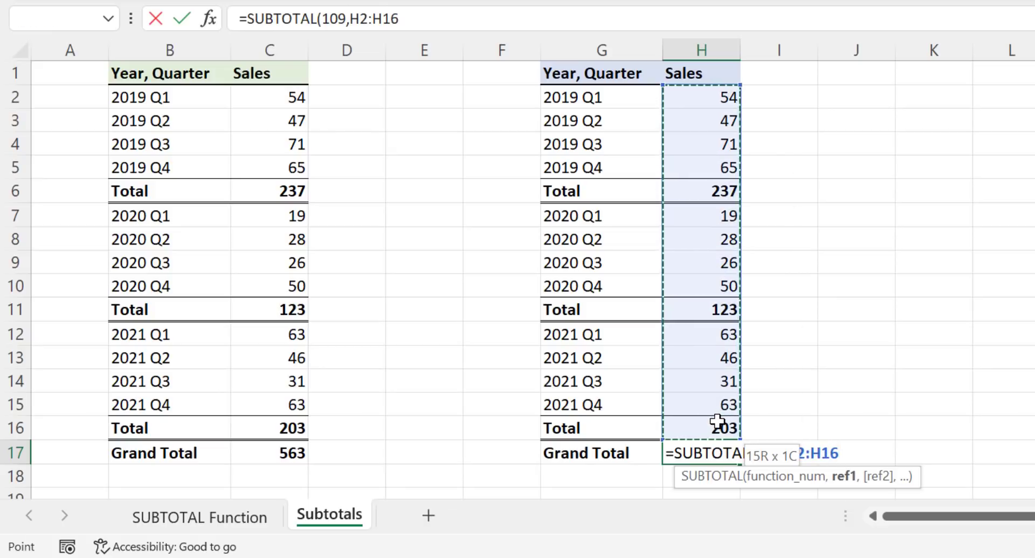
pyautogui.press('Return')
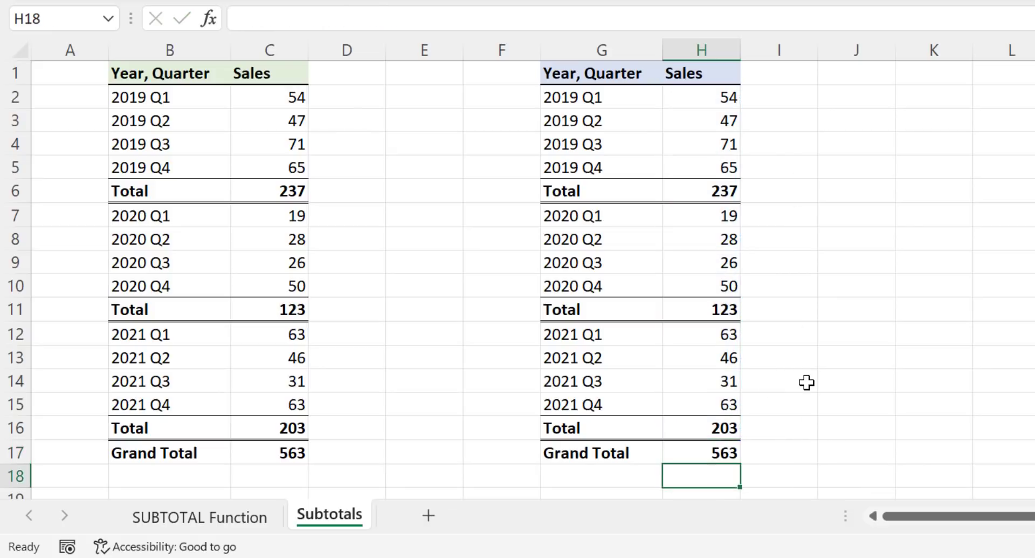
pyautogui.click(688, 454)
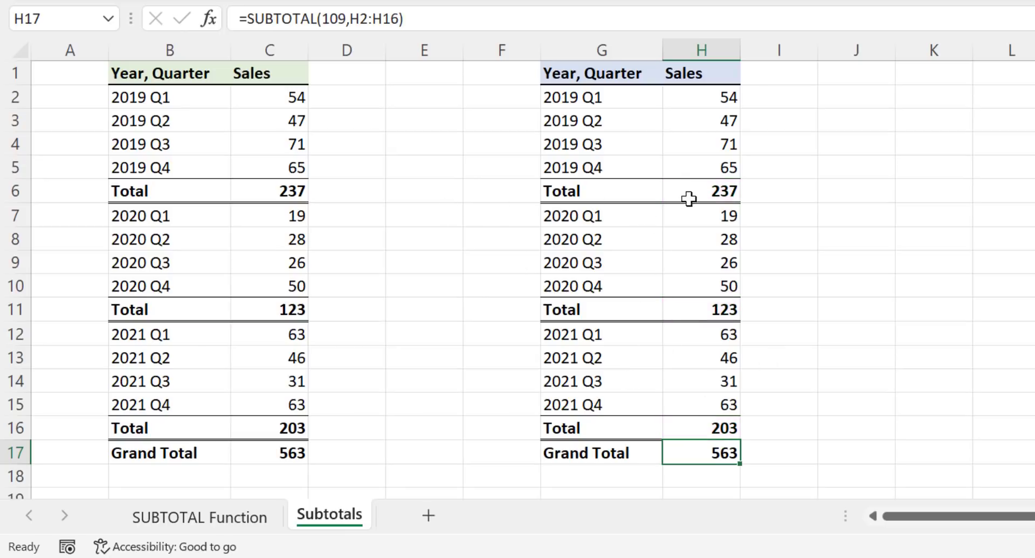
# Step: Hide rows 4 and 5, checking the 2019 SUBTOTAL in H6 before and after hiding
pyautogui.click(707, 186)
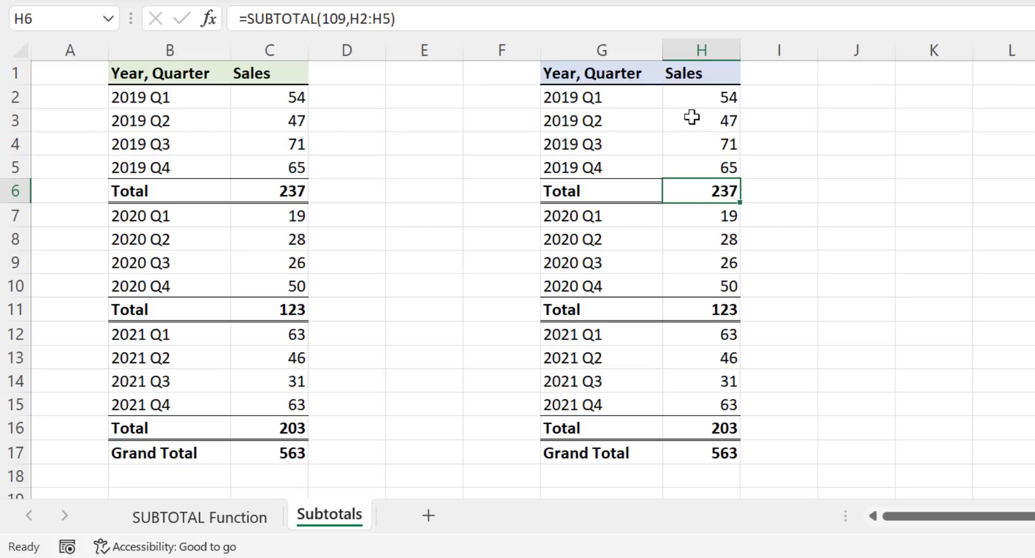
pyautogui.moveTo(16, 143); pyautogui.dragTo(15, 168)
pyautogui.rightClick(16, 169)
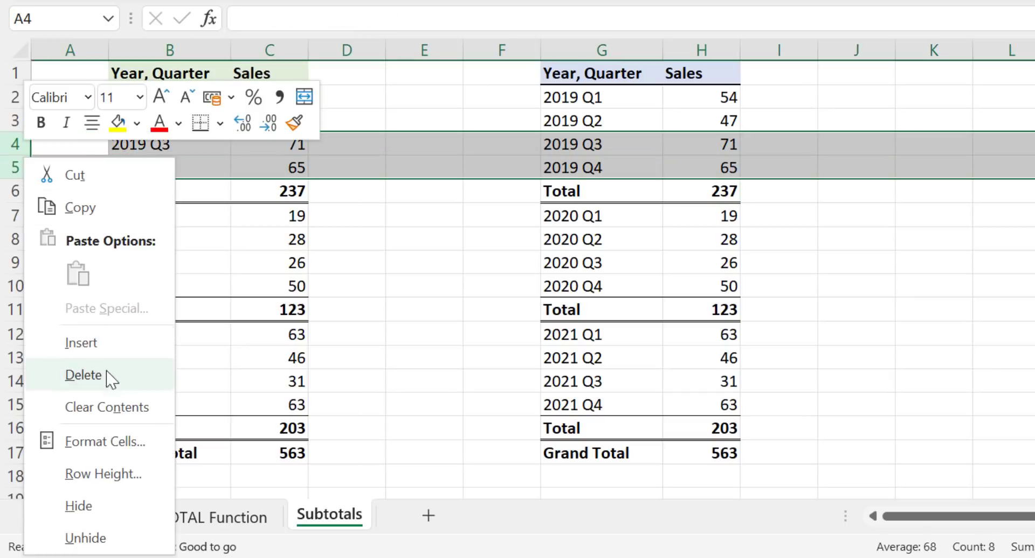
pyautogui.click(101, 505)
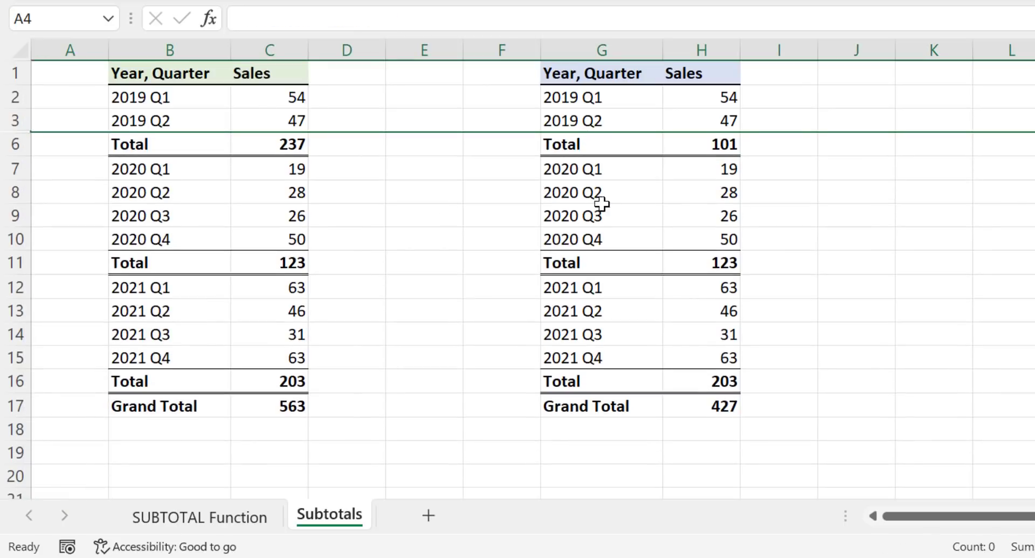
pyautogui.click(721, 144)
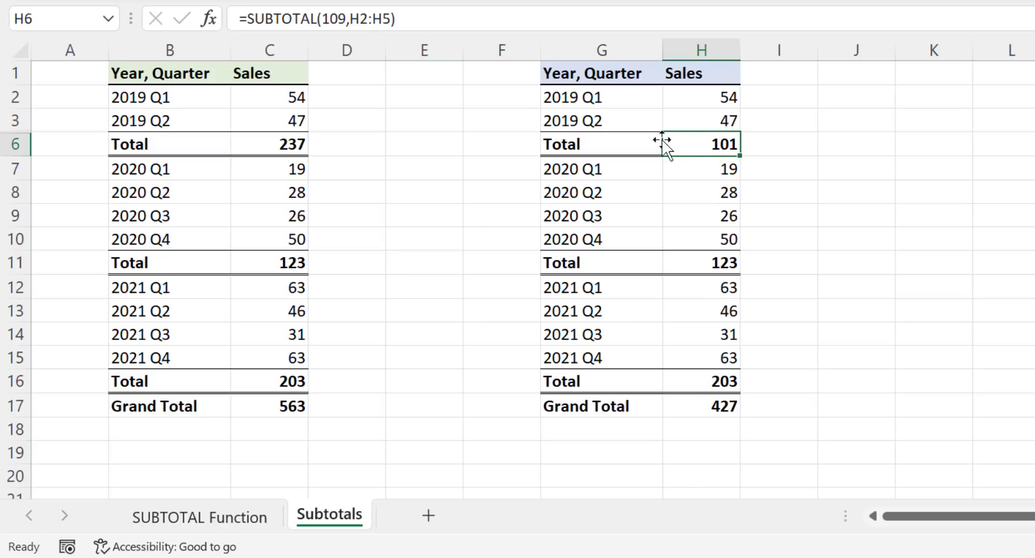
# Step: Hide rows 9 and 10 and rows 14 and 15, and check the Grand Total in H17
pyautogui.moveTo(18, 220); pyautogui.dragTo(20, 235)
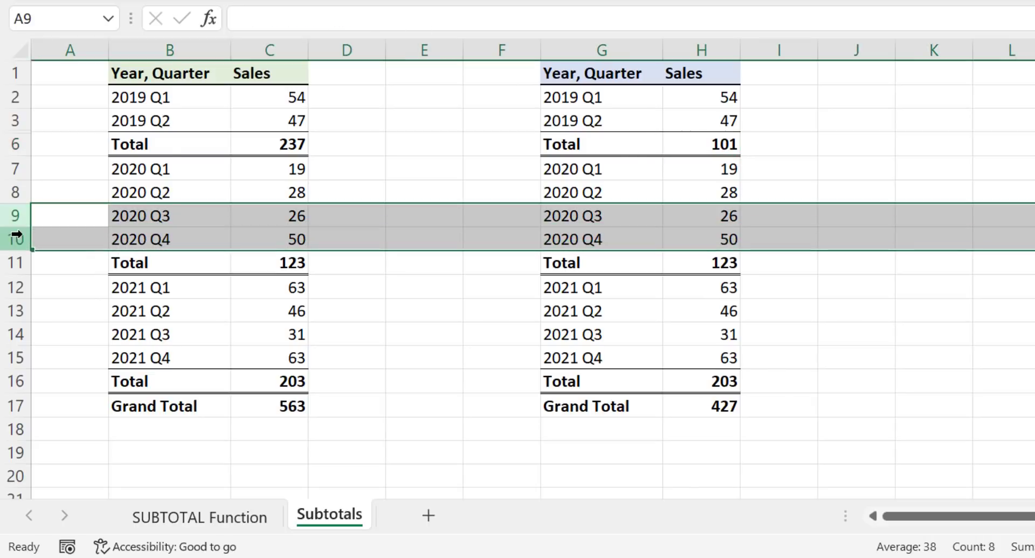
pyautogui.rightClick(24, 238)
pyautogui.click(85, 186)
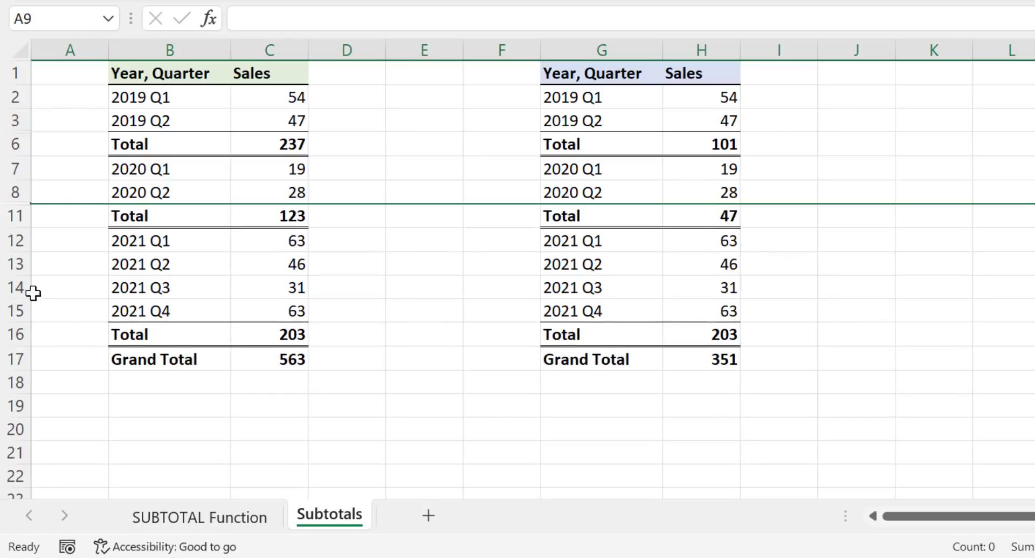
pyautogui.moveTo(22, 287); pyautogui.dragTo(15, 309)
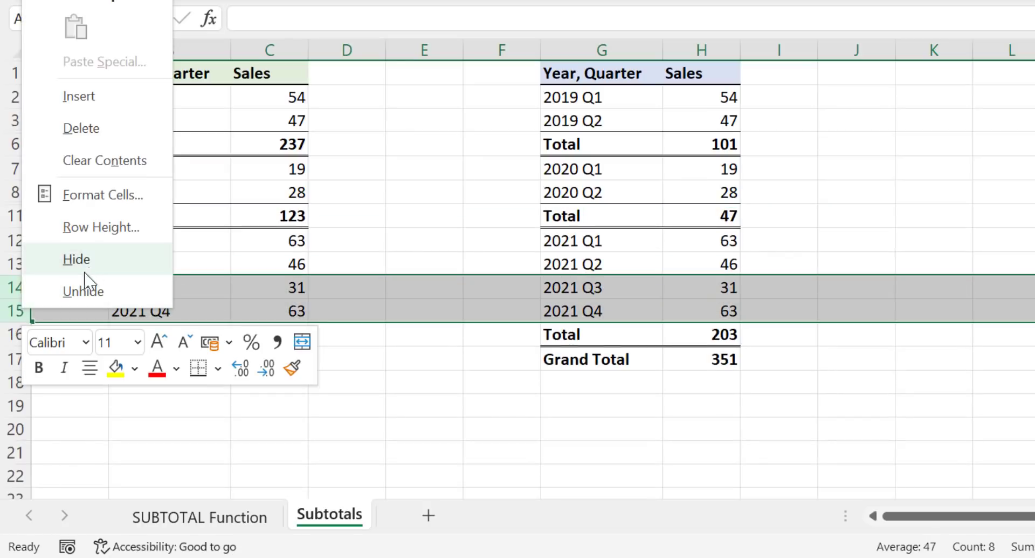
pyautogui.click(90, 266)
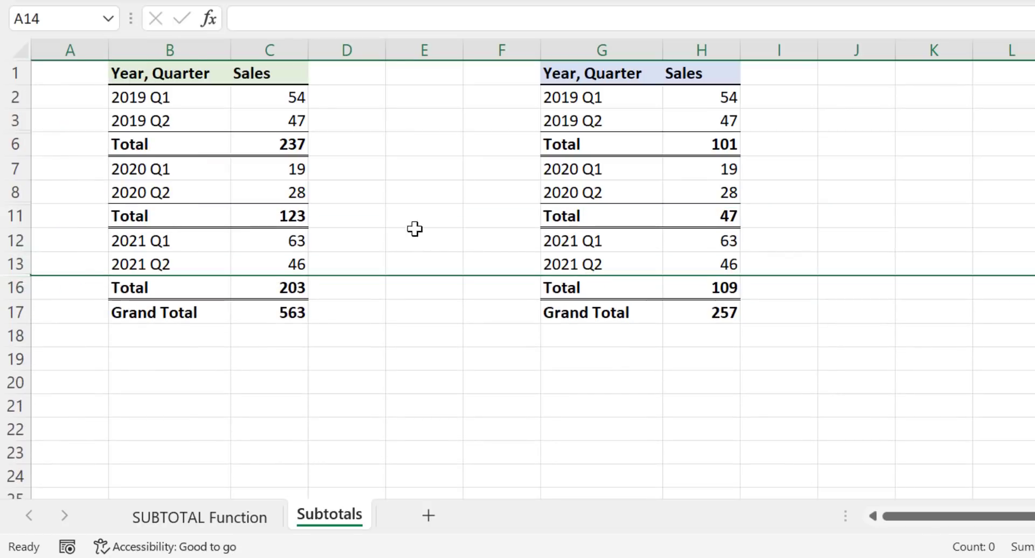
pyautogui.click(720, 312)
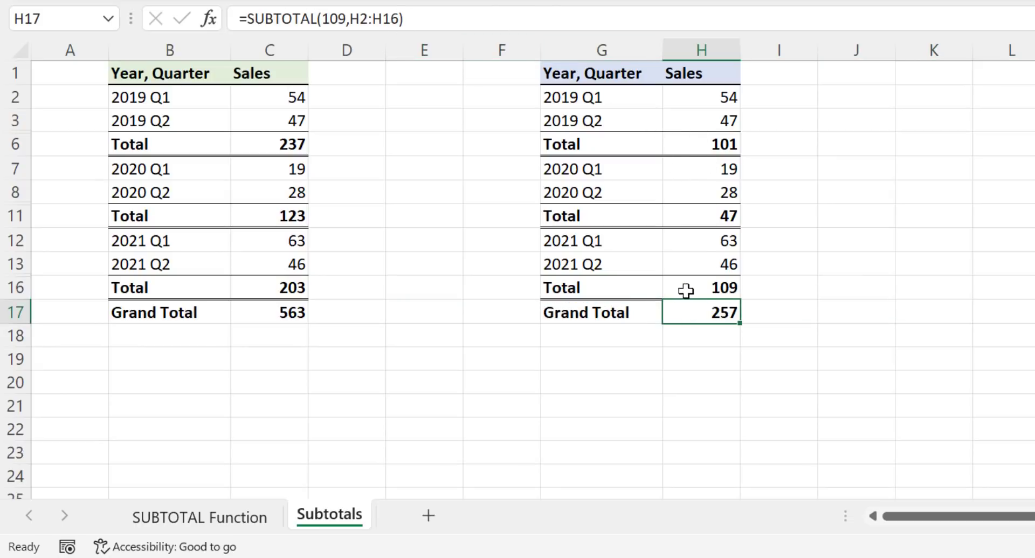
# Step: Unhide all hidden rows between rows 3 and 18 and check the Grand Total in H17 again
pyautogui.click(16, 119)
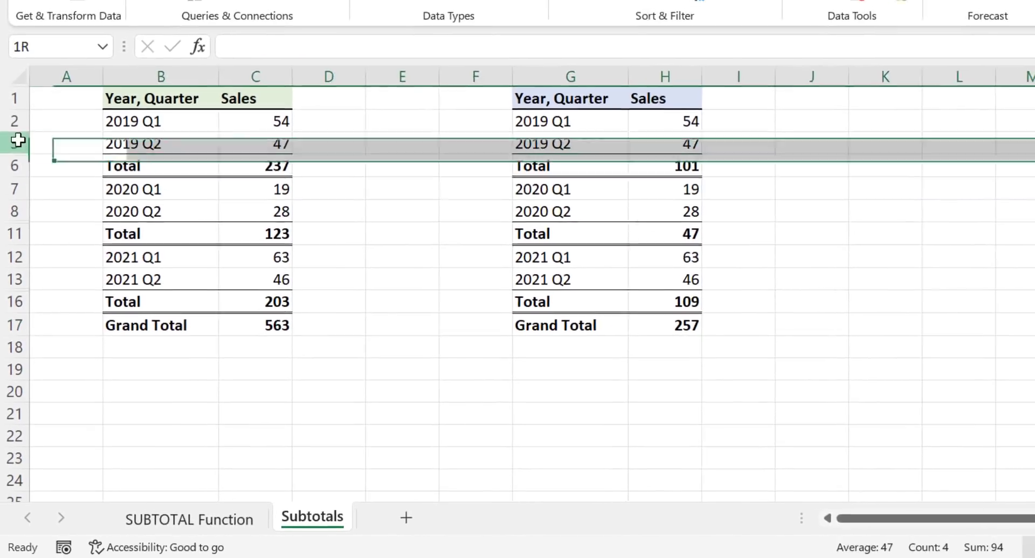
pyautogui.moveTo(19, 140); pyautogui.dragTo(15, 347)
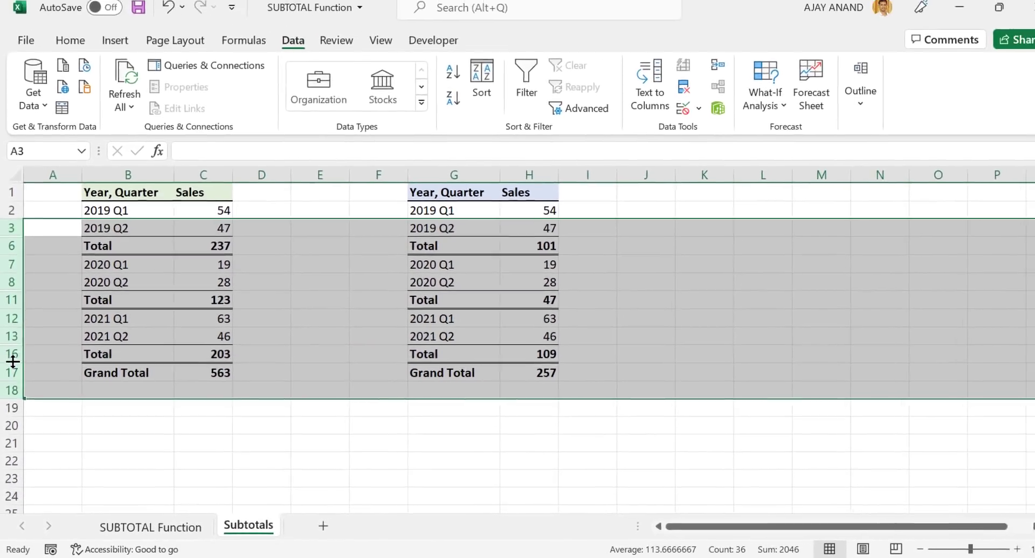
pyautogui.rightClick(14, 301)
pyautogui.click(51, 353)
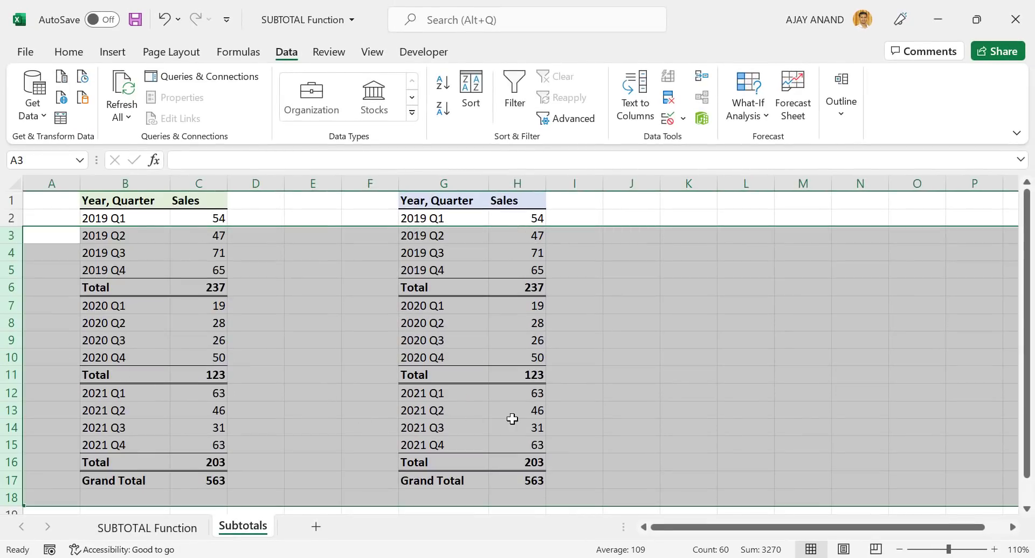
pyautogui.click(650, 320)
pyautogui.click(520, 479)
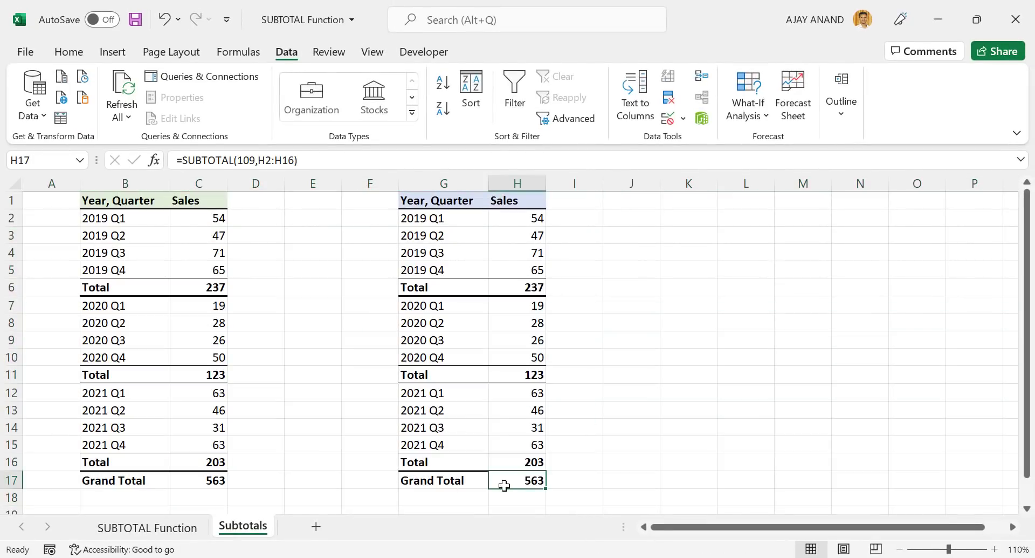